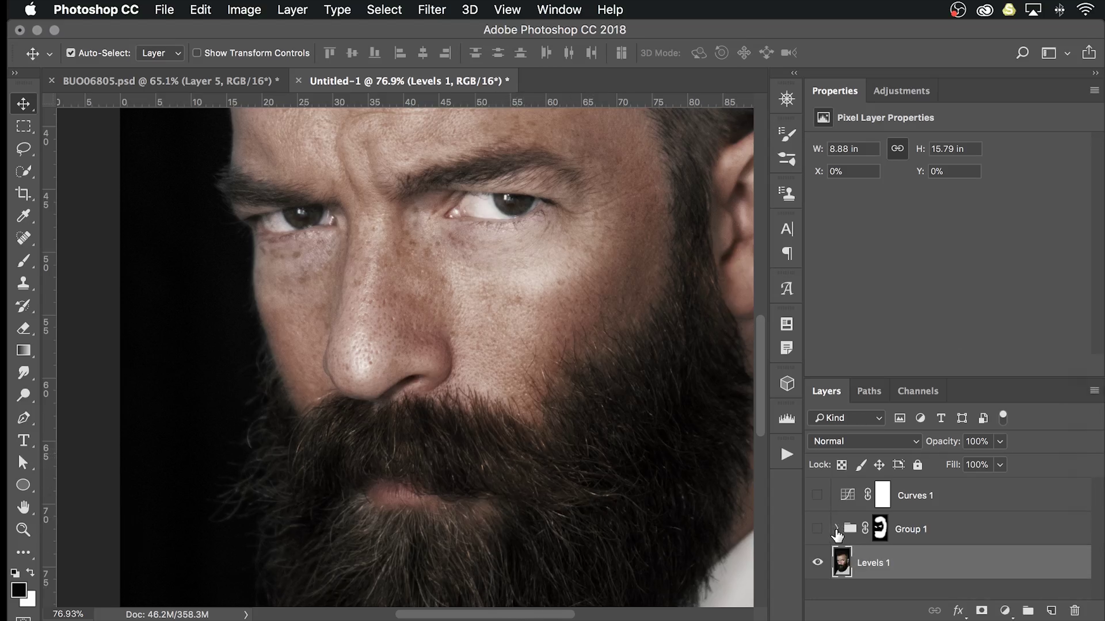
Delete the Curves 1 adjustment layer and Group 1, keeping only the Levels 1 layer.
{"action": "left_click", "coordinate": [854, 527]}
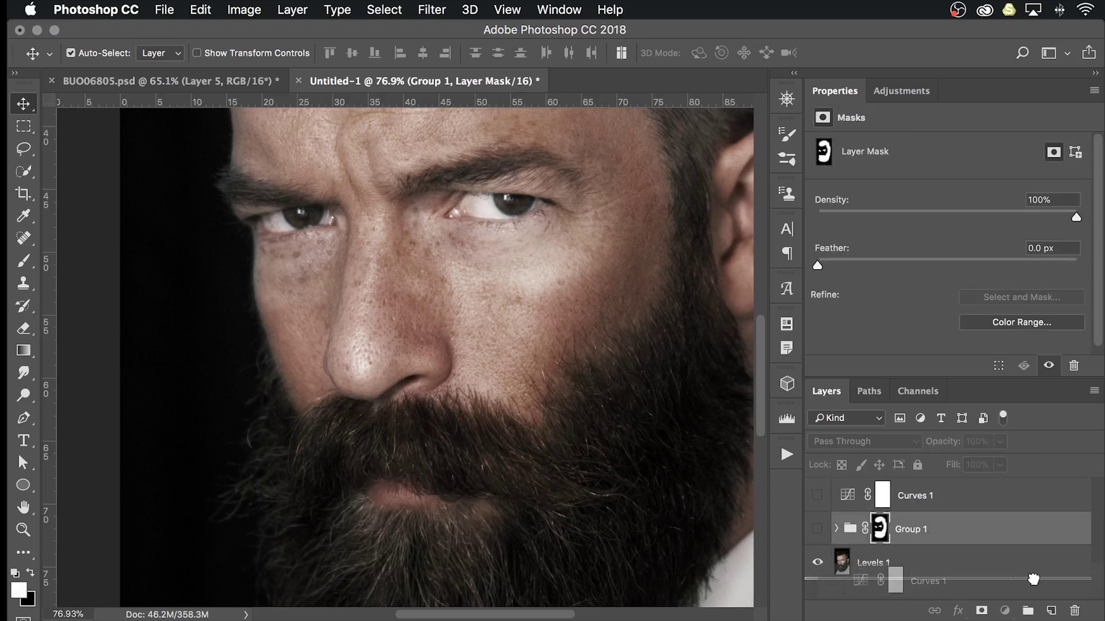
{"action": "left_click", "coordinate": [851, 500], "text": "shift"}
{"action": "left_click", "coordinate": [1075, 610]}
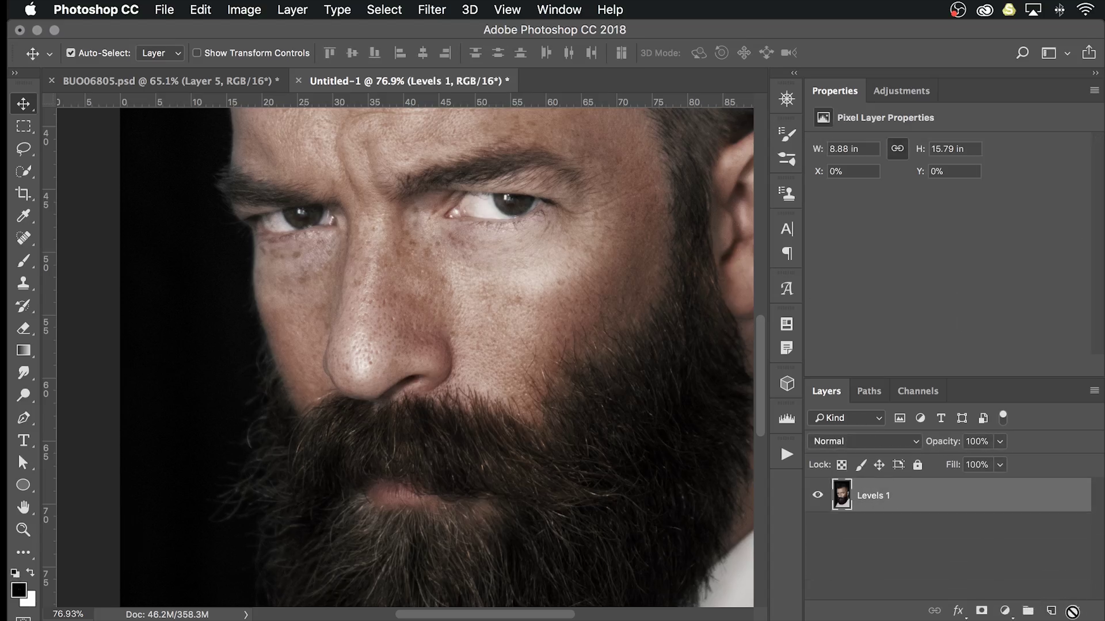
{"action": "left_click", "coordinate": [888, 563]}
Duplicate the Levels 1 layer.
{"action": "scroll", "coordinate": [542, 367], "scroll_direction": "down", "scroll_amount": 5}
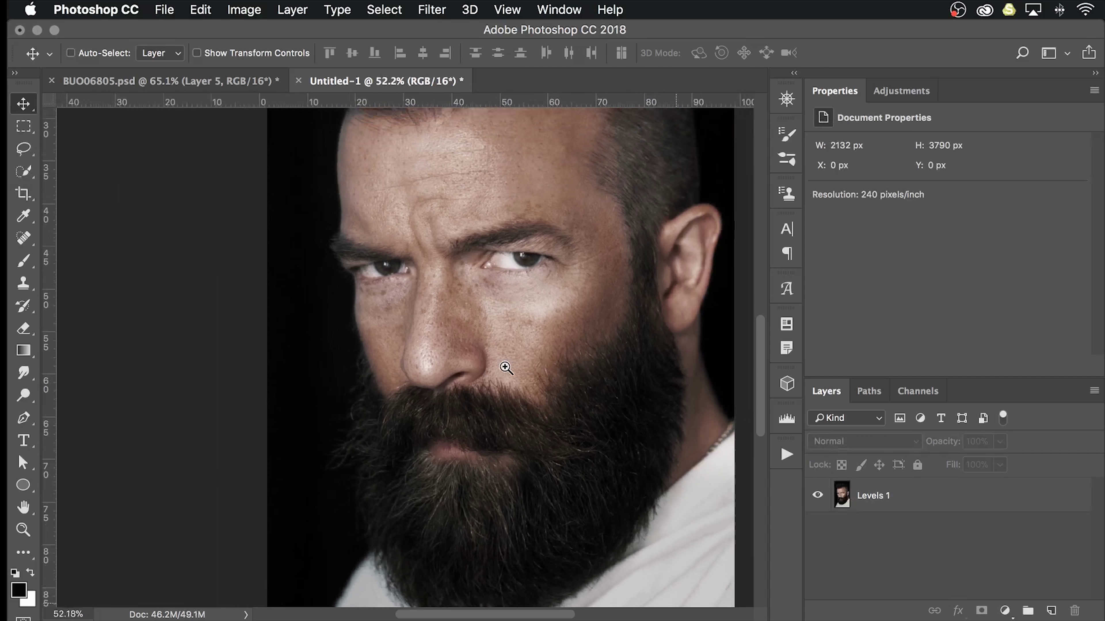
{"action": "left_click_drag", "start_coordinate": [542, 395], "coordinate": [564, 348]}
{"action": "scroll", "coordinate": [565, 348], "scroll_direction": "right", "scroll_amount": 3}
{"action": "scroll", "coordinate": [564, 348], "scroll_direction": "up", "scroll_amount": 1}
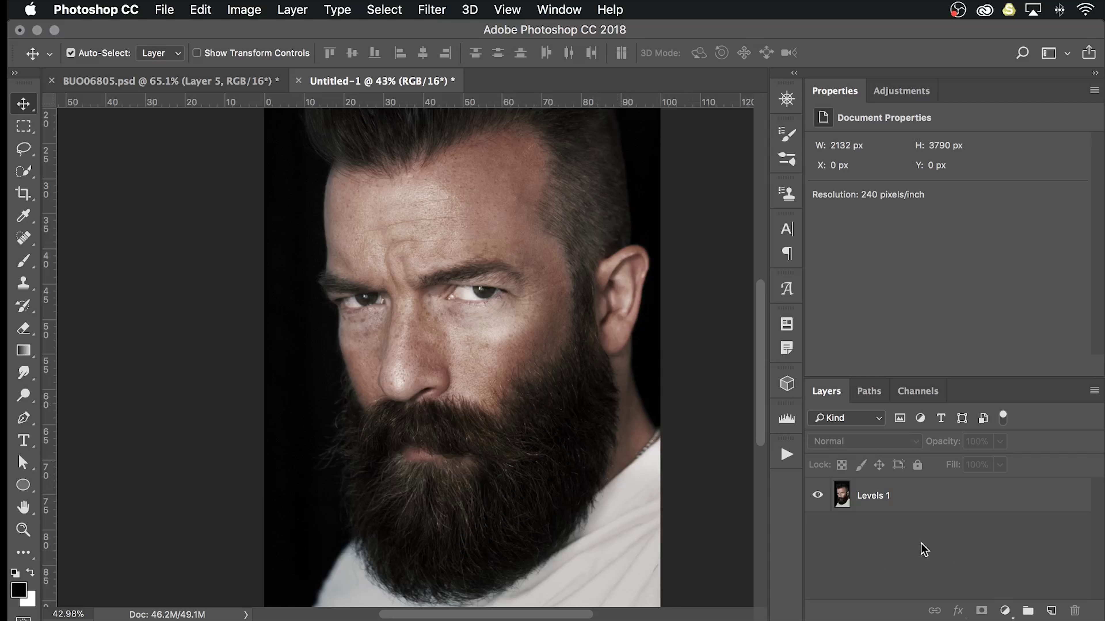
{"action": "left_click", "coordinate": [897, 504]}
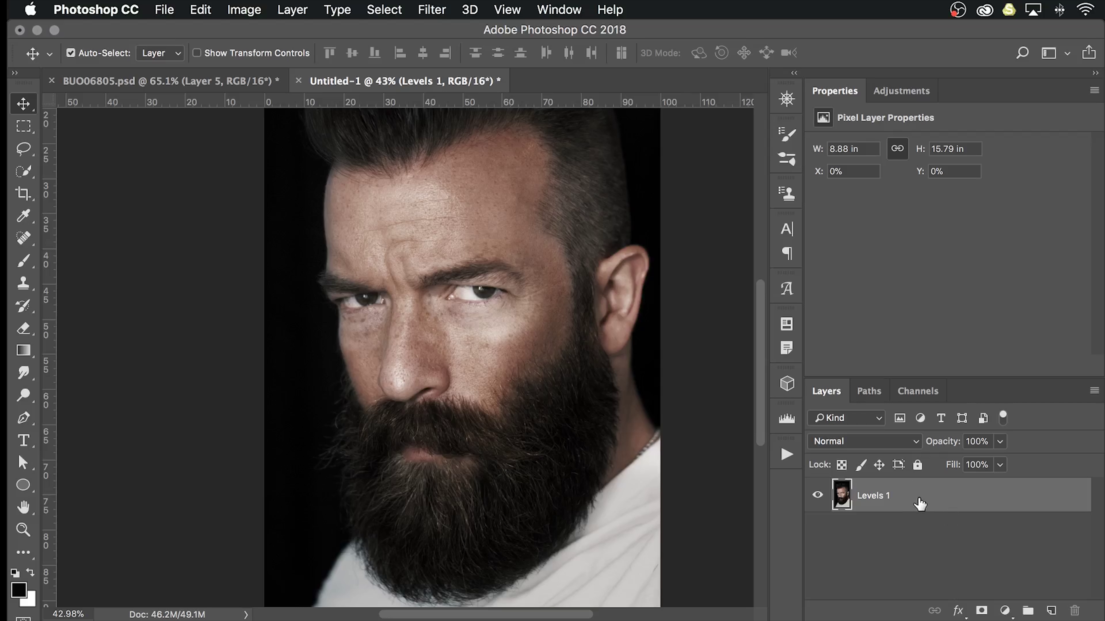
{"action": "key", "text": "super+j"}
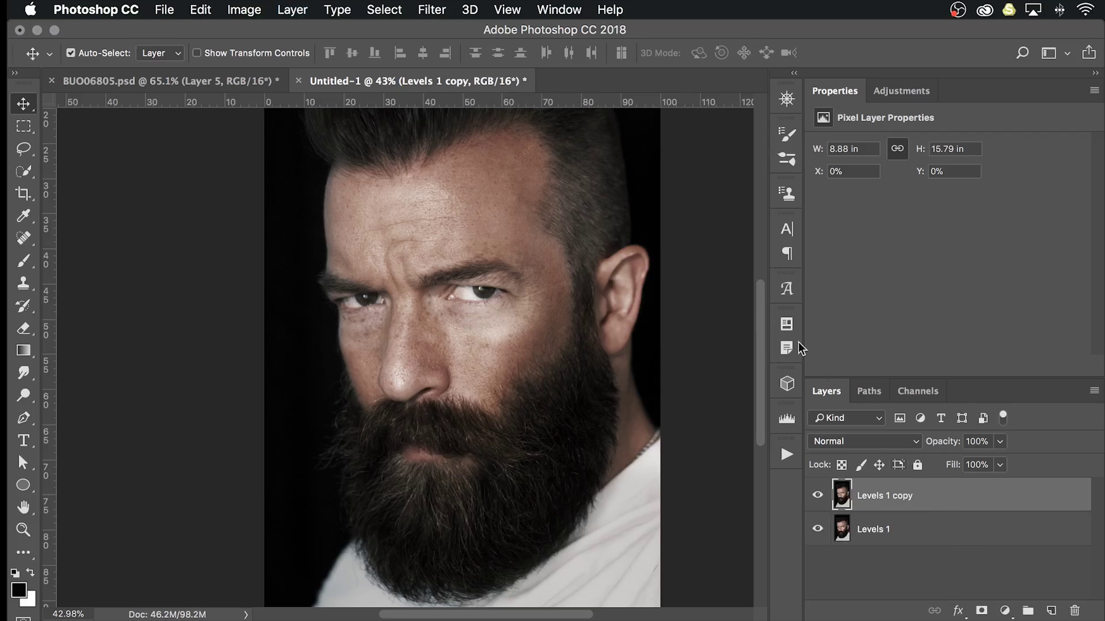
Start a High Pass filter on the duplicated portrait layer and try a radius of about 8.7 pixels.
{"action": "left_click", "coordinate": [247, 7]}
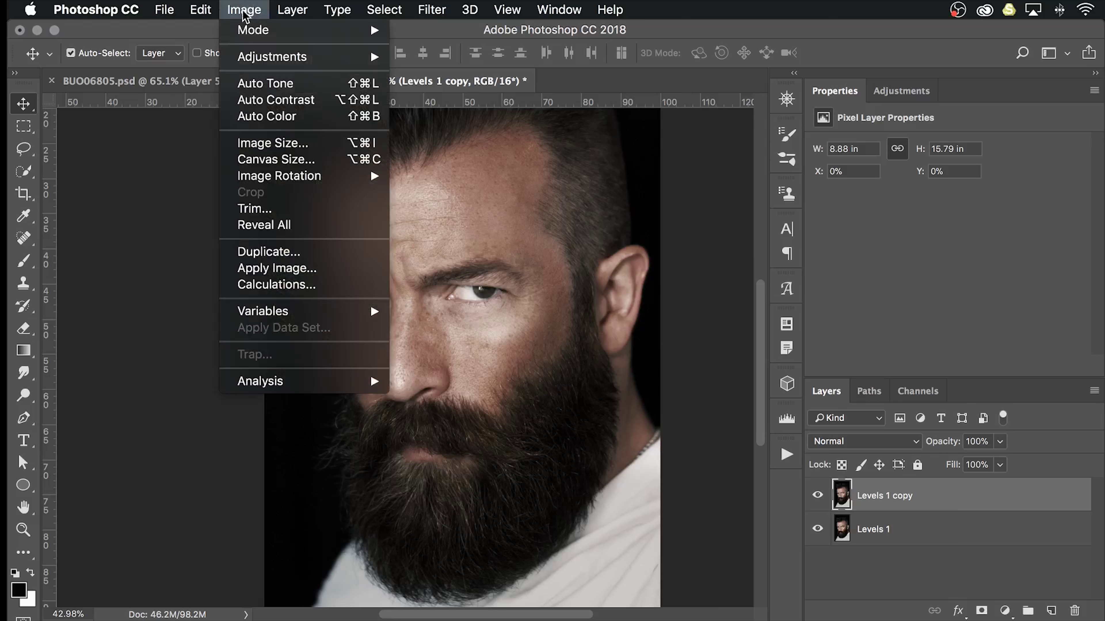
{"action": "mouse_move", "coordinate": [432, 7]}
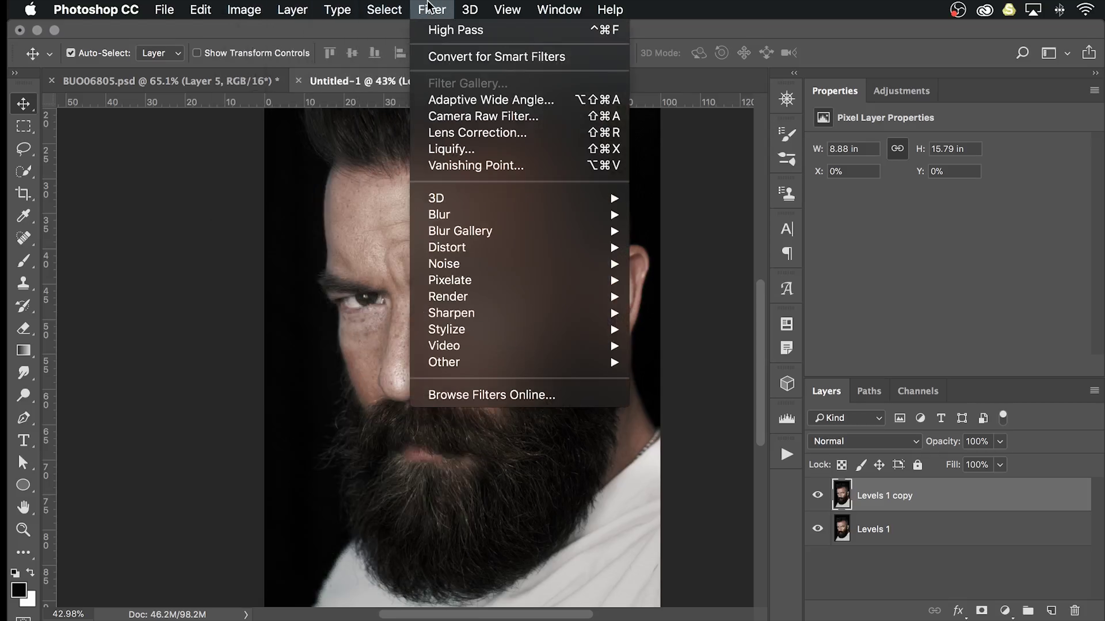
{"action": "mouse_move", "coordinate": [493, 364]}
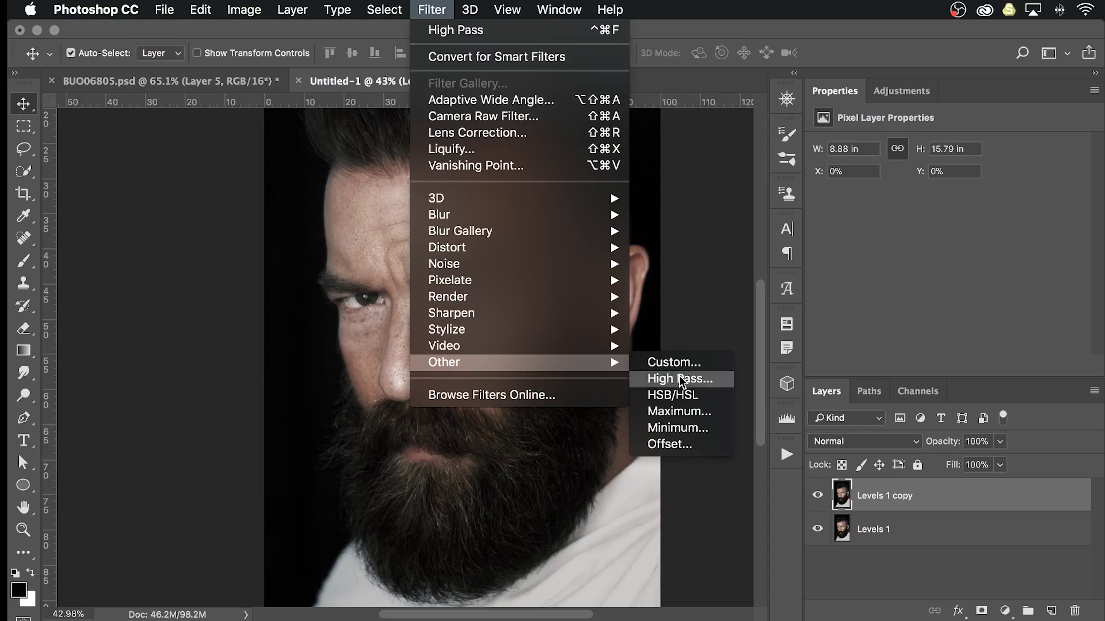
{"action": "left_click", "coordinate": [677, 376]}
{"action": "left_click_drag", "start_coordinate": [766, 341], "coordinate": [493, 211]}
{"action": "left_click", "coordinate": [533, 209]}
{"action": "left_click_drag", "start_coordinate": [592, 211], "coordinate": [843, 175]}
{"action": "left_click_drag", "start_coordinate": [637, 439], "coordinate": [687, 437]}
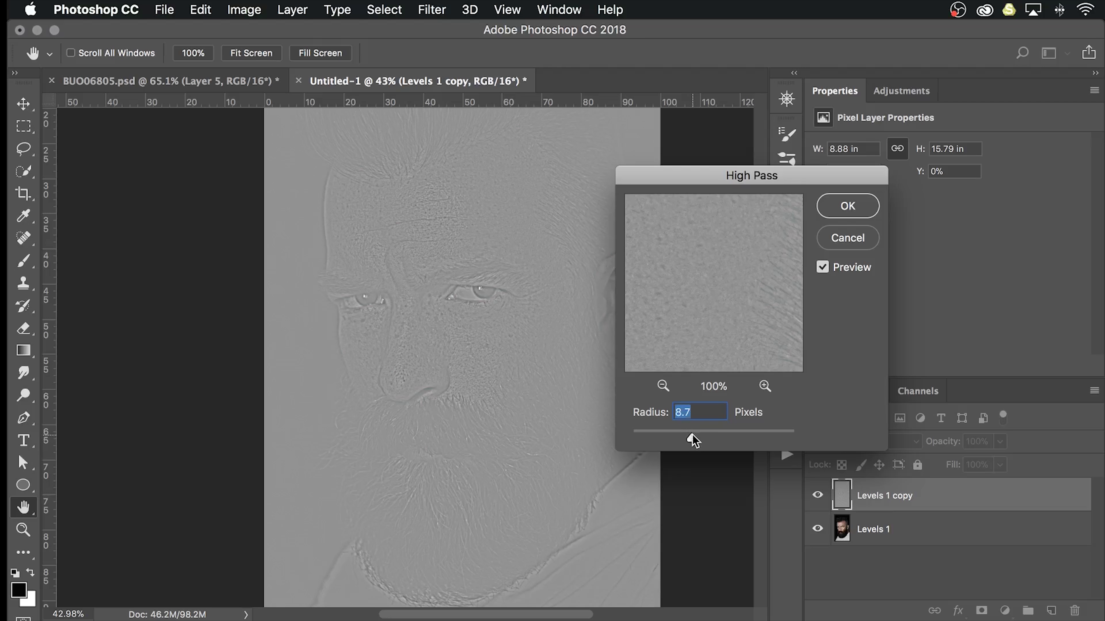
{"action": "left_click_drag", "start_coordinate": [690, 436], "coordinate": [683, 439]}
Lower the High Pass radius until only very fine detail remains, judging it on the eye, and apply the filter.
{"action": "left_click", "coordinate": [483, 291]}
{"action": "left_click_drag", "start_coordinate": [720, 296], "coordinate": [722, 291]}
{"action": "mouse_move", "coordinate": [646, 438]}
{"action": "left_mouse_down"}
{"action": "mouse_move", "coordinate": [631, 437]}
{"action": "mouse_move", "coordinate": [645, 434]}
{"action": "left_mouse_up"}
{"action": "left_click_drag", "start_coordinate": [709, 286], "coordinate": [700, 266]}
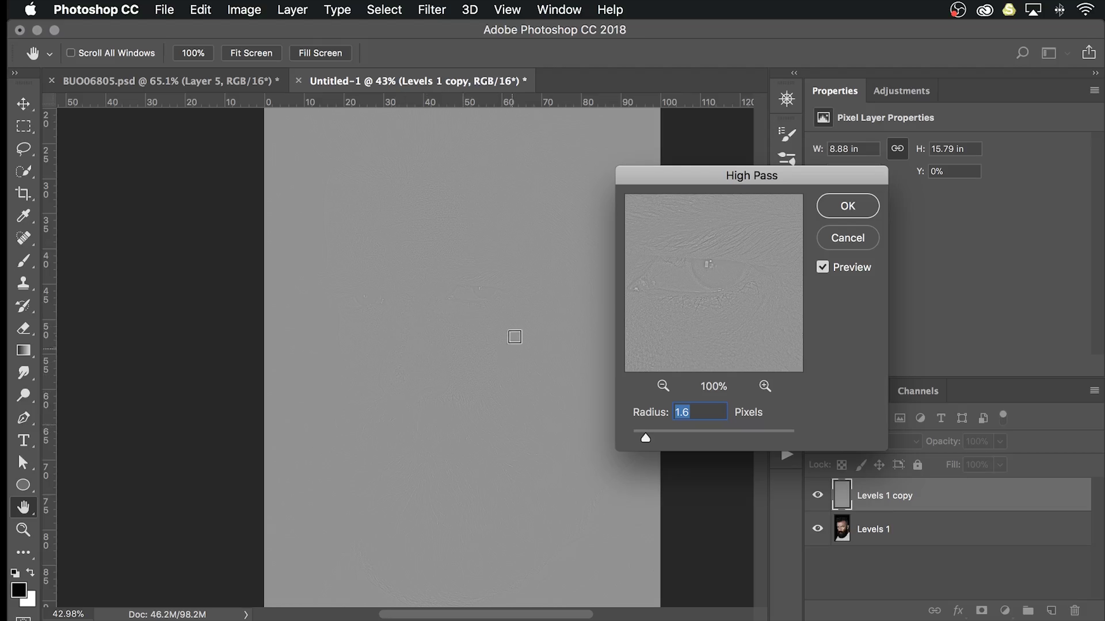
{"action": "left_click_drag", "start_coordinate": [645, 436], "coordinate": [651, 437]}
{"action": "left_click_drag", "start_coordinate": [707, 286], "coordinate": [665, 315]}
{"action": "left_click", "coordinate": [855, 208]}
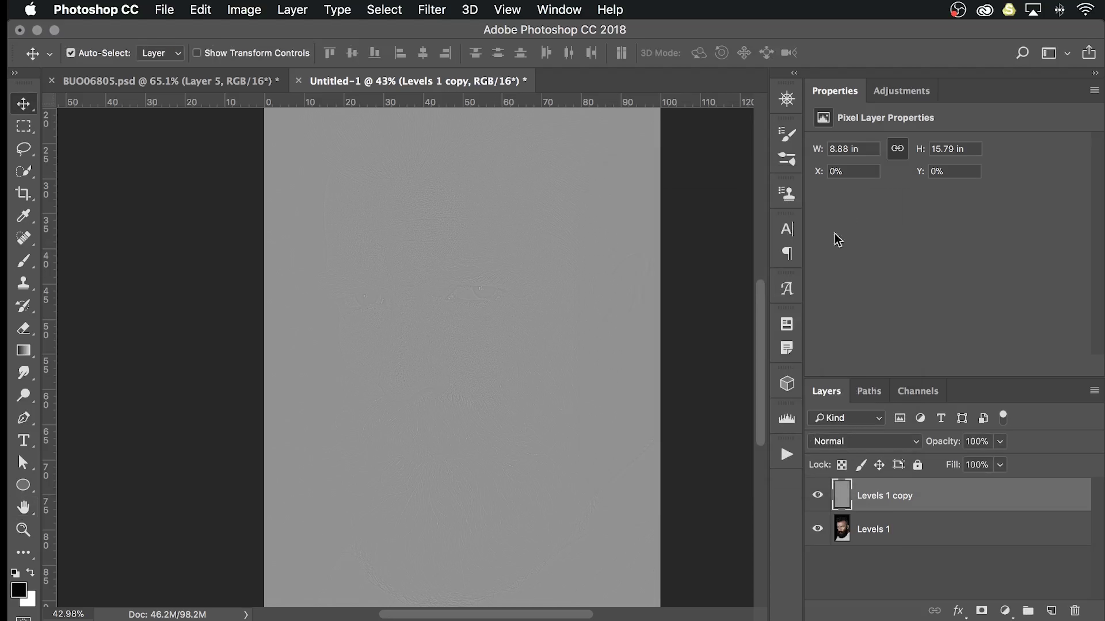
Try the Overlay blend mode on the high pass layer and settle on Soft Light.
{"action": "mouse_move", "coordinate": [464, 309]}
{"action": "left_mouse_down"}
{"action": "mouse_move", "coordinate": [555, 307]}
{"action": "mouse_move", "coordinate": [474, 314]}
{"action": "left_mouse_up"}
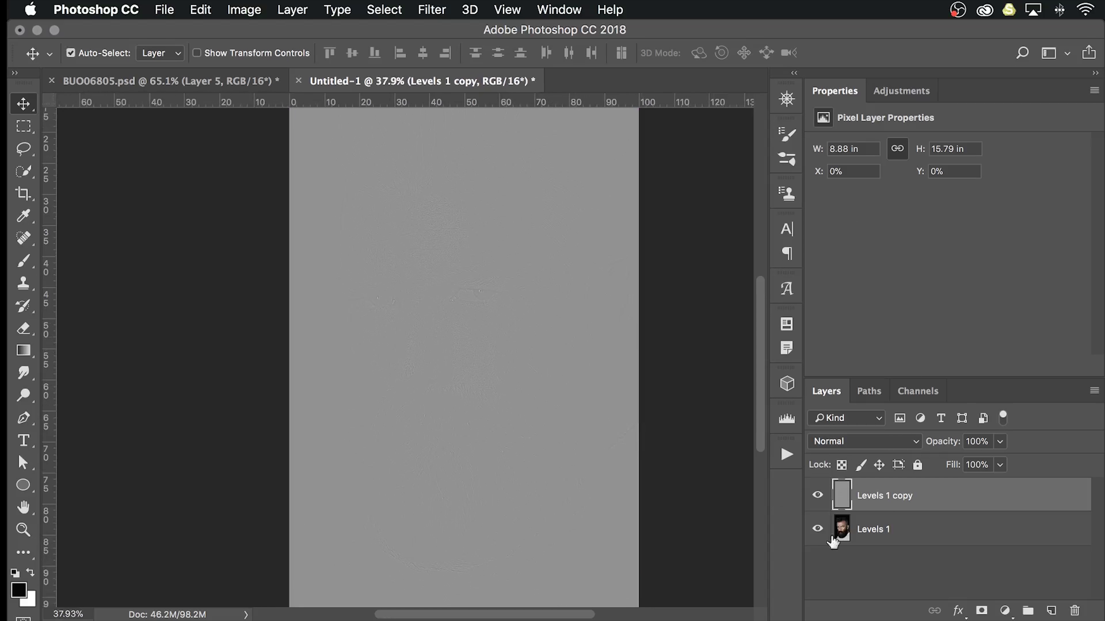
{"action": "left_click", "coordinate": [867, 442]}
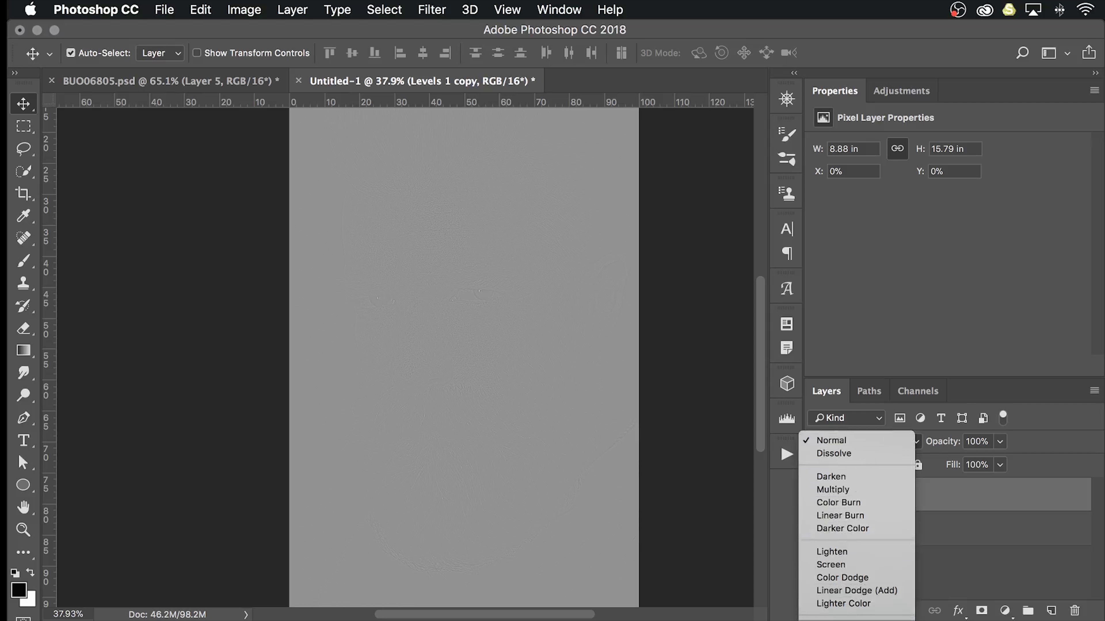
{"action": "left_click", "coordinate": [882, 490]}
{"action": "left_click", "coordinate": [872, 442]}
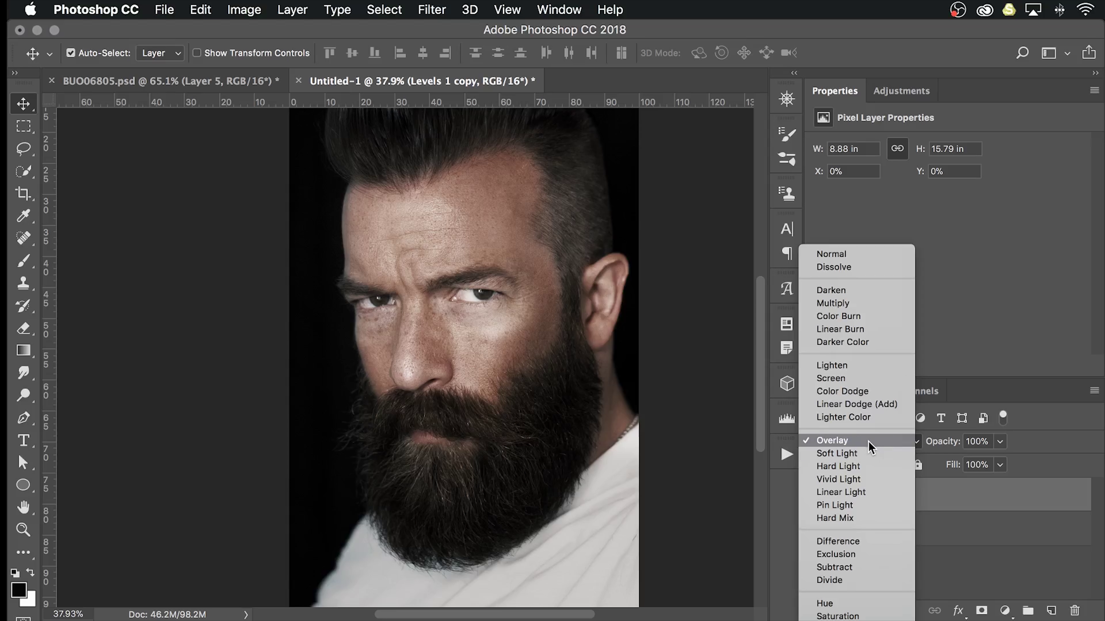
{"action": "left_click", "coordinate": [862, 455]}
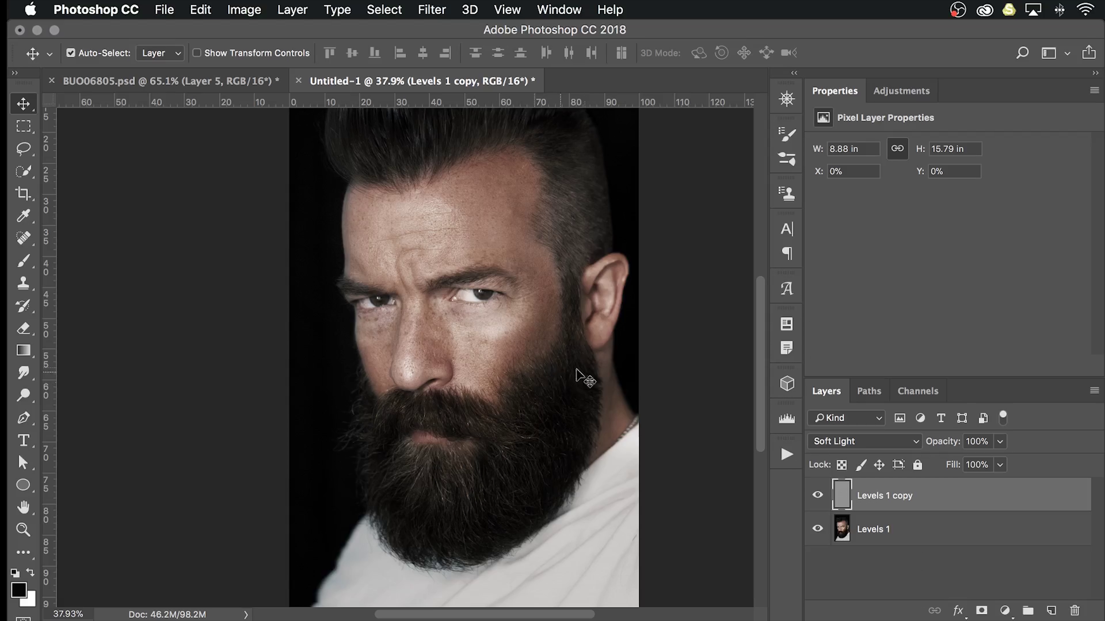
Compare the face up close with the high pass layer hidden and shown.
{"action": "left_click_drag", "start_coordinate": [457, 365], "coordinate": [687, 433]}
{"action": "left_click", "coordinate": [819, 497]}
{"action": "left_click", "coordinate": [819, 495]}
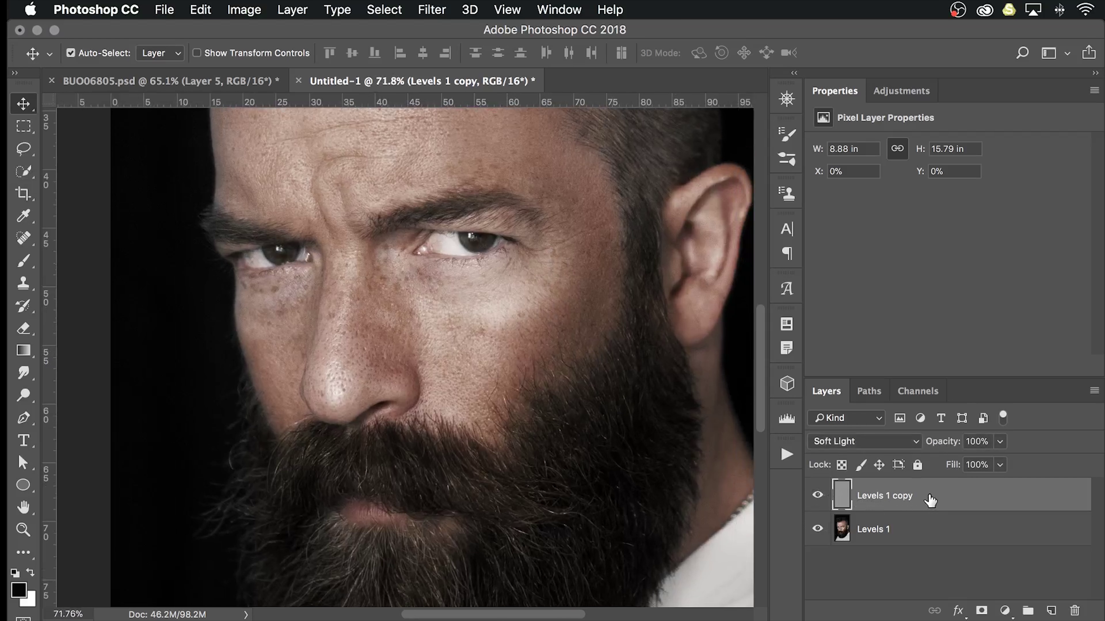
Duplicate the Soft Light high pass layer six times to build up the sharpening, and check the topmost copy's effect.
{"action": "key", "text": "super+j"}
{"action": "key", "text": "super+j"}
{"action": "key", "text": "super+j"}
{"action": "key", "text": "super+j"}
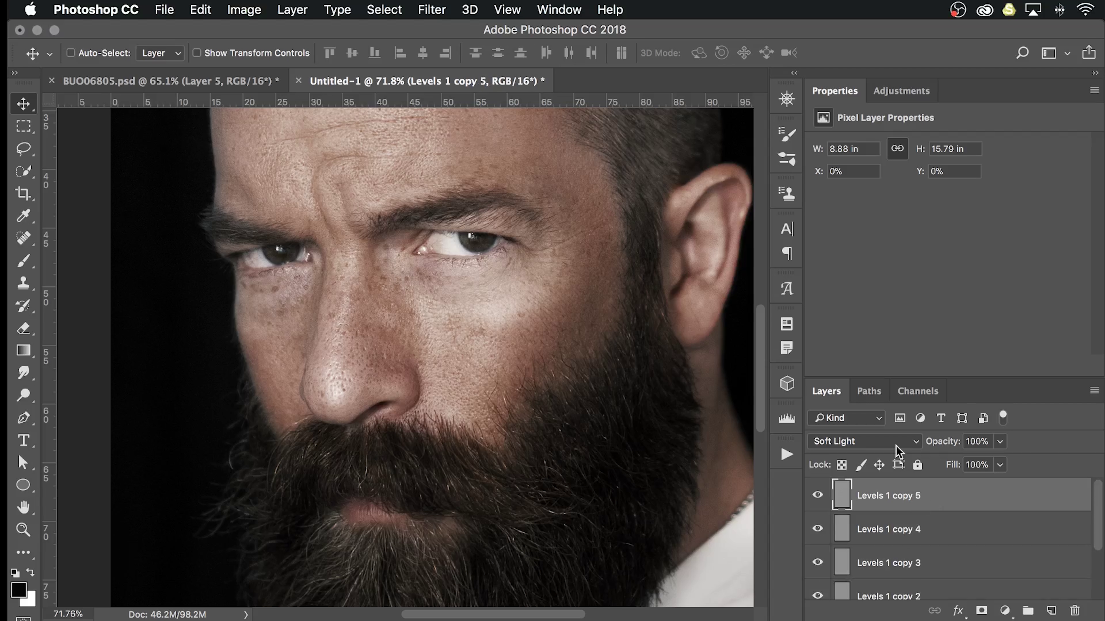
{"action": "left_click_drag", "start_coordinate": [426, 316], "coordinate": [544, 362]}
{"action": "left_click", "coordinate": [818, 495]}
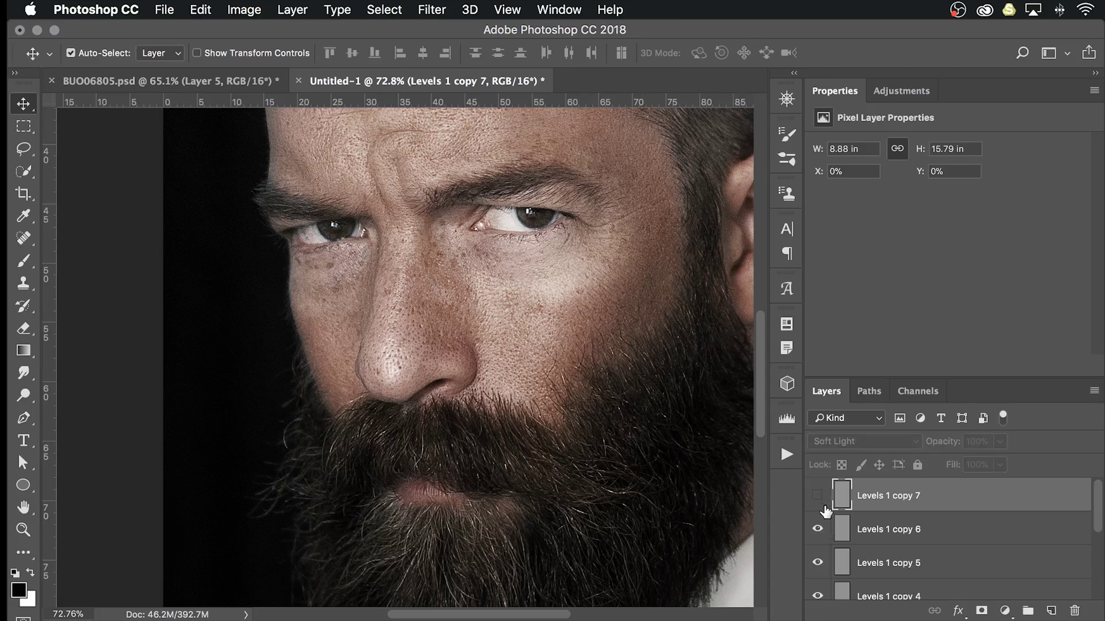
{"action": "left_click", "coordinate": [824, 496]}
Group all the high pass layers above Levels 1 into one layer group.
{"action": "left_click_drag", "start_coordinate": [1096, 511], "coordinate": [1096, 577]}
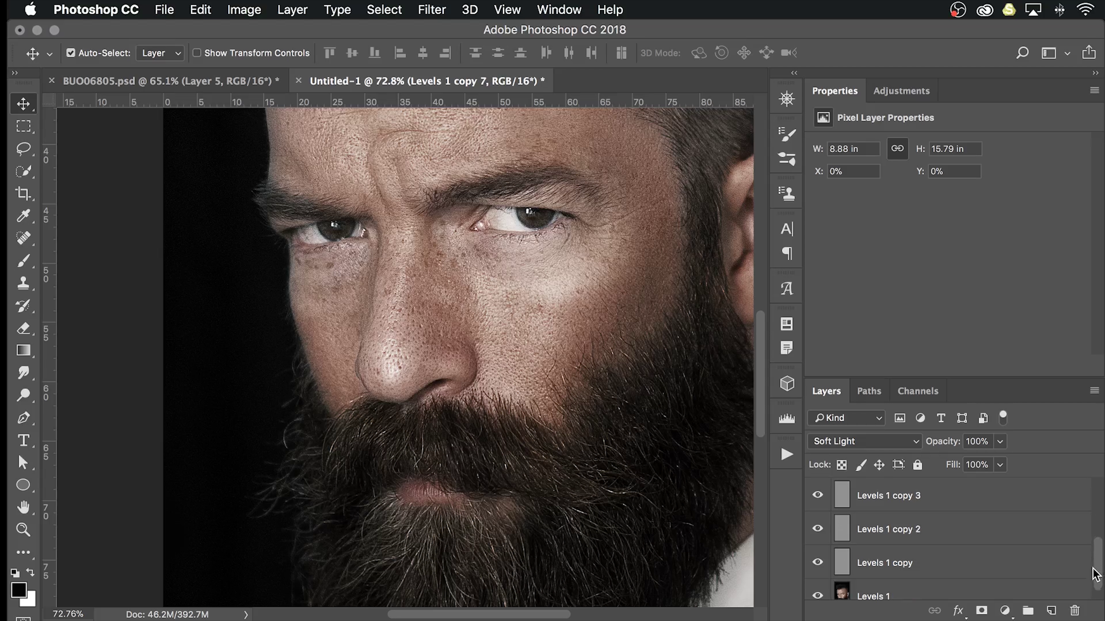
{"action": "left_click", "coordinate": [1002, 570], "text": "shift"}
{"action": "key", "text": "super+g"}
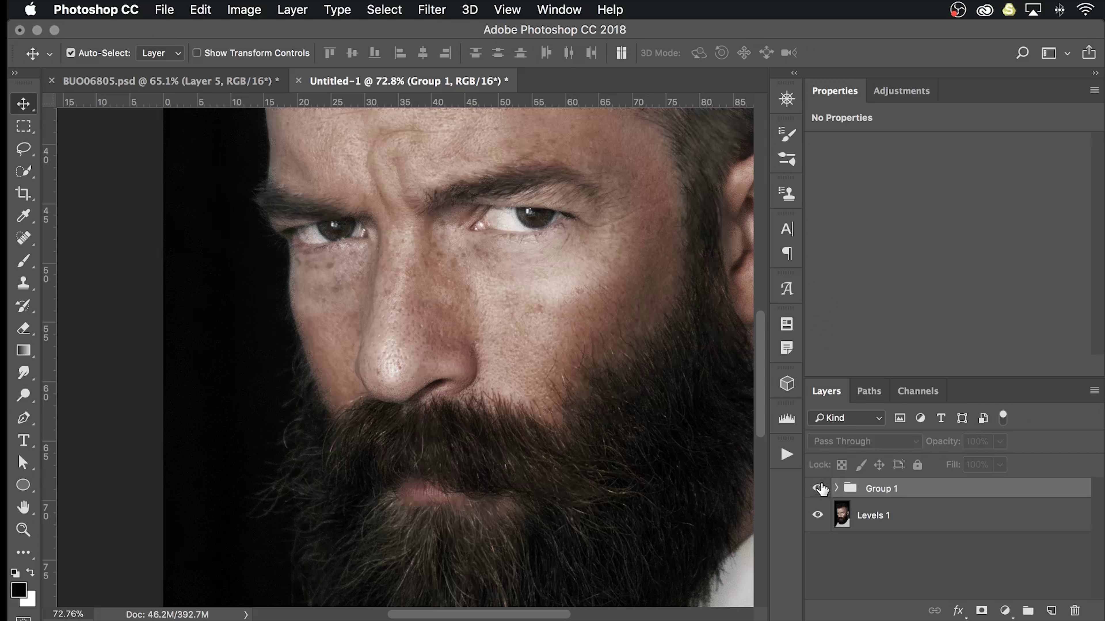
Inspect the group's contents and compare the portrait with the sharpening group hidden and shown.
{"action": "left_click", "coordinate": [835, 489]}
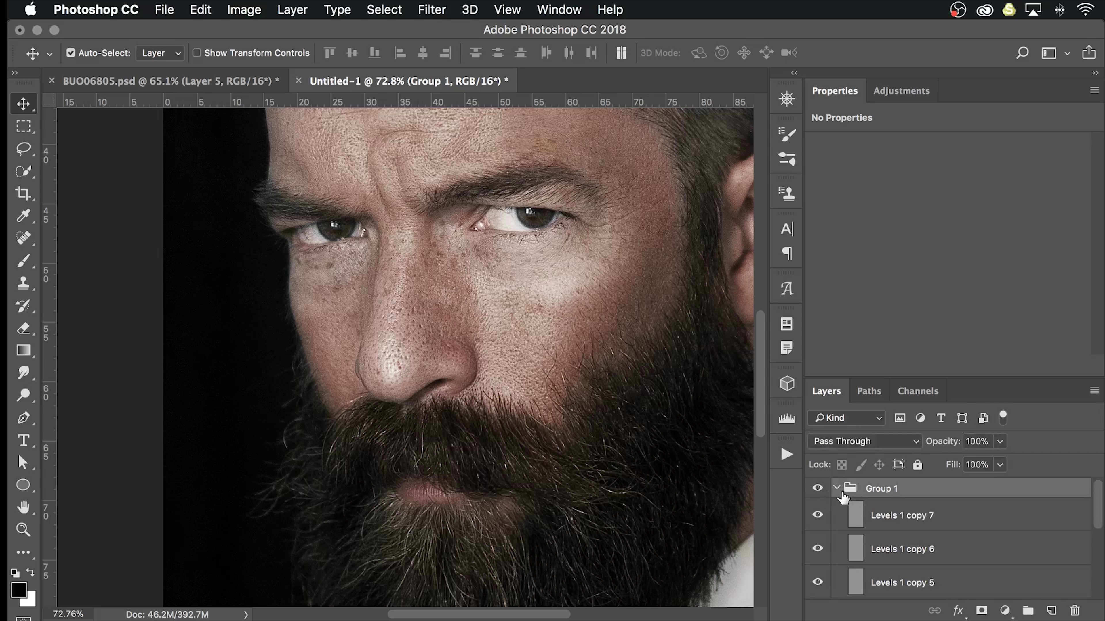
{"action": "left_click", "coordinate": [836, 489]}
{"action": "left_click", "coordinate": [817, 488]}
{"action": "left_click", "coordinate": [817, 488]}
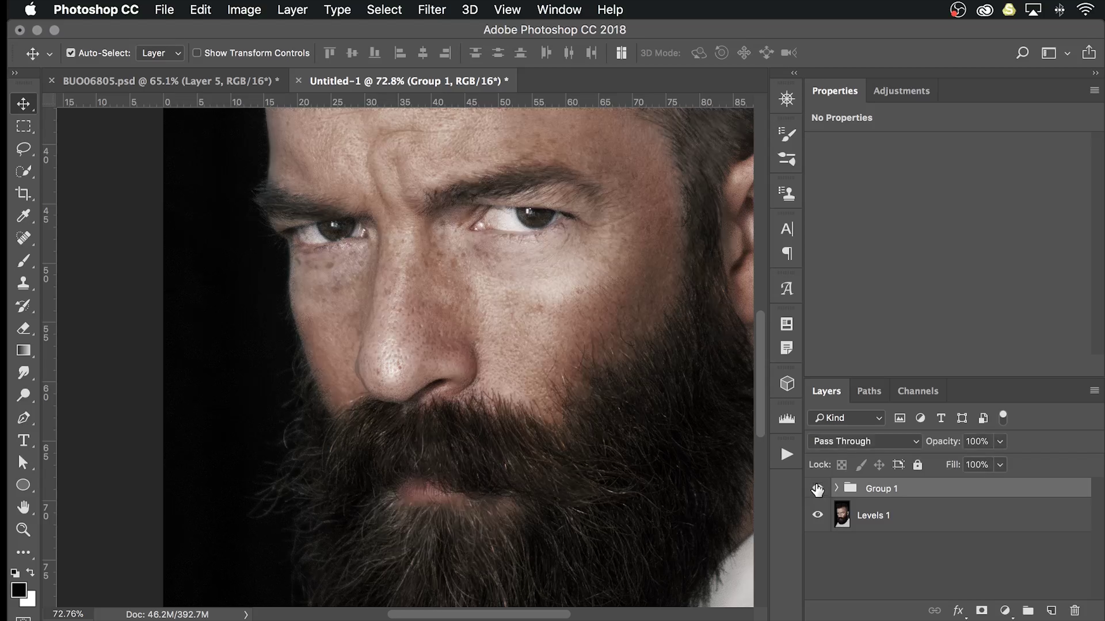
Add a black layer mask to Group 1 to hide the sharpening effect.
{"action": "scroll", "coordinate": [637, 414], "scroll_direction": "down", "scroll_amount": 5}
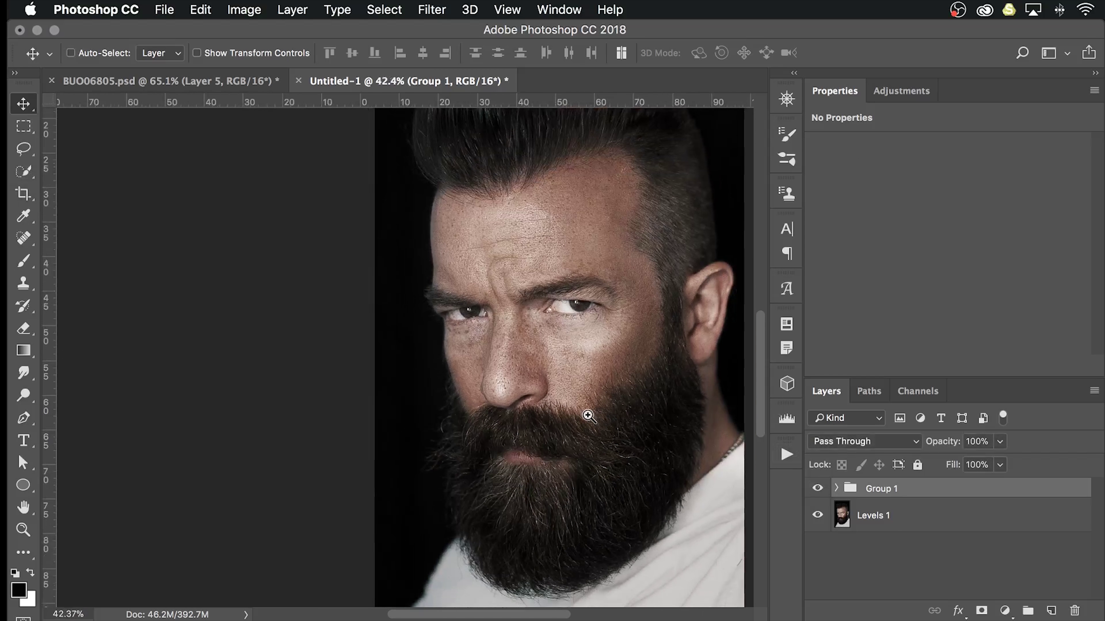
{"action": "left_click_drag", "start_coordinate": [587, 419], "coordinate": [521, 431]}
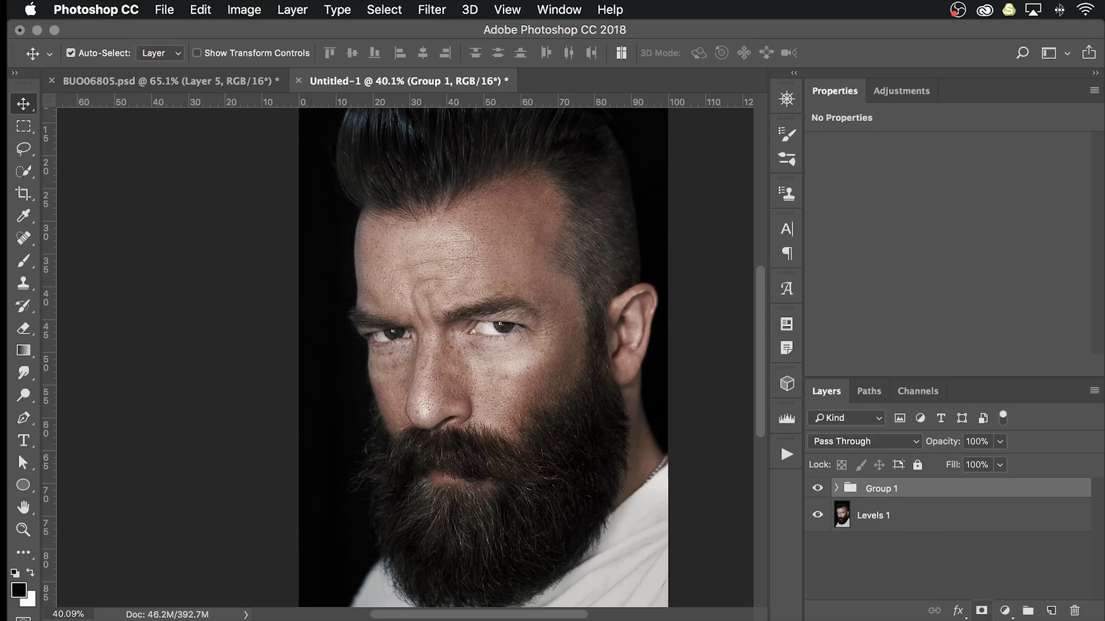
{"action": "left_click", "coordinate": [982, 612], "text": "alt"}
Paint white on the group mask over the beard and hair, using a 386-pixel soft brush with pressure-controlled opacity.
{"action": "key", "text": "b"}
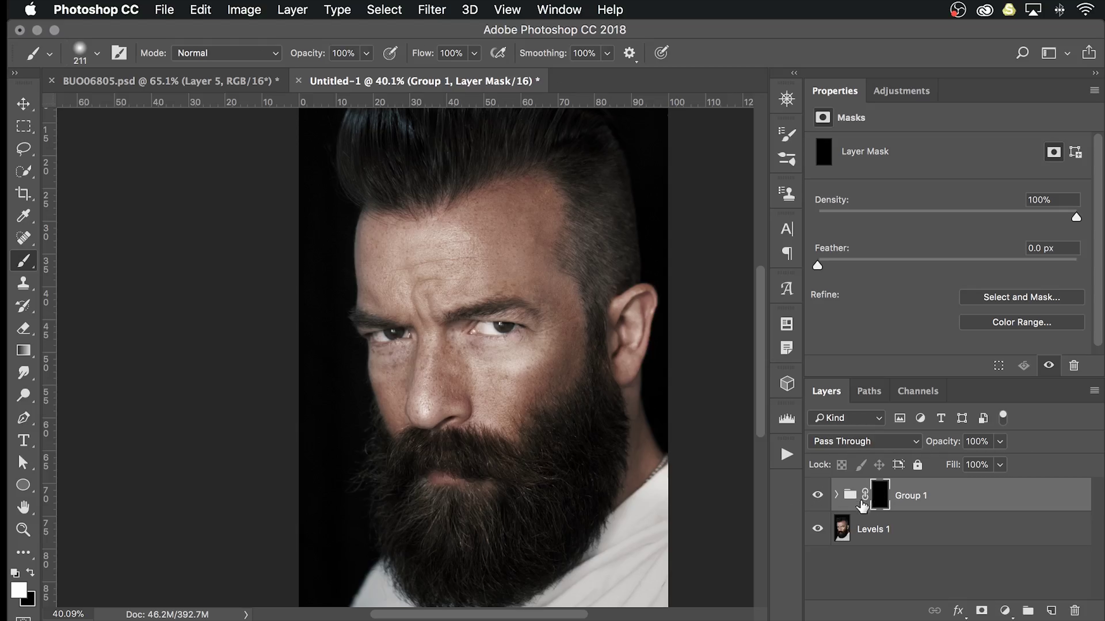
{"action": "left_click_drag", "start_coordinate": [476, 468], "coordinate": [511, 476]}
{"action": "left_click", "coordinate": [390, 53]}
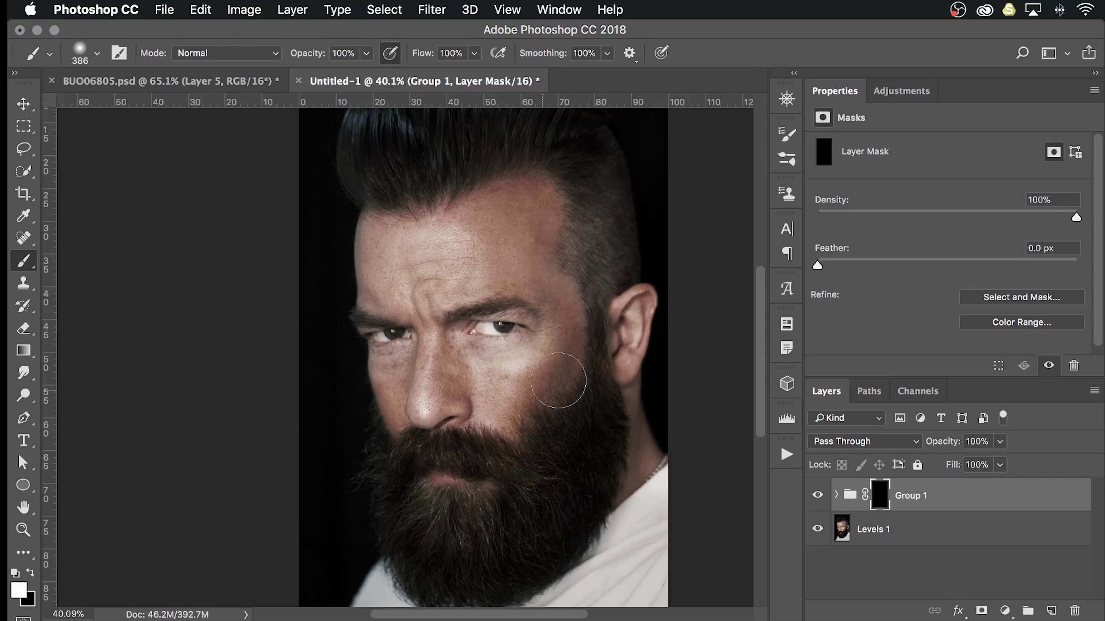
{"action": "mouse_move", "coordinate": [445, 462]}
{"action": "left_mouse_down"}
{"action": "mouse_move", "coordinate": [565, 470]}
{"action": "mouse_move", "coordinate": [533, 479]}
{"action": "mouse_move", "coordinate": [544, 488]}
{"action": "mouse_move", "coordinate": [588, 471]}
{"action": "mouse_move", "coordinate": [458, 566]}
{"action": "mouse_move", "coordinate": [399, 533]}
{"action": "mouse_move", "coordinate": [383, 452]}
{"action": "mouse_move", "coordinate": [500, 461]}
{"action": "mouse_move", "coordinate": [609, 424]}
{"action": "mouse_move", "coordinate": [587, 342]}
{"action": "left_mouse_up"}
{"action": "mouse_move", "coordinate": [571, 233]}
{"action": "left_mouse_down"}
{"action": "mouse_move", "coordinate": [602, 187]}
{"action": "mouse_move", "coordinate": [622, 235]}
{"action": "mouse_move", "coordinate": [617, 261]}
{"action": "mouse_move", "coordinate": [583, 171]}
{"action": "left_mouse_up"}
{"action": "left_click_drag", "start_coordinate": [516, 141], "coordinate": [520, 123]}
{"action": "mouse_move", "coordinate": [426, 139]}
{"action": "left_mouse_down"}
{"action": "mouse_move", "coordinate": [404, 197]}
{"action": "mouse_move", "coordinate": [407, 178]}
{"action": "mouse_move", "coordinate": [383, 187]}
{"action": "left_mouse_up"}
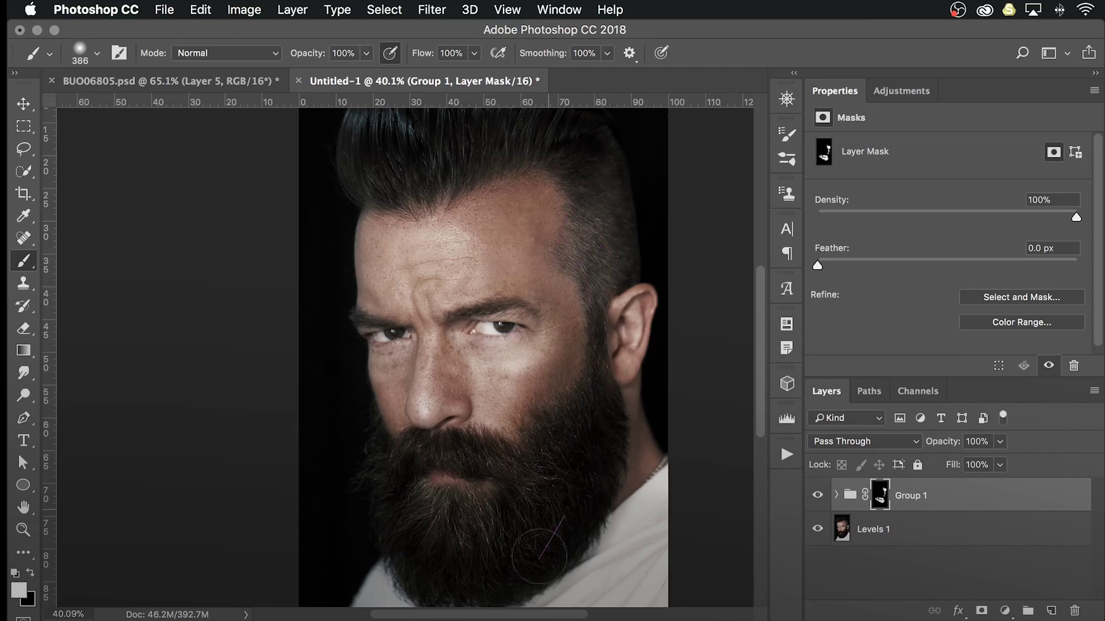
{"action": "mouse_move", "coordinate": [543, 561]}
{"action": "left_mouse_down"}
{"action": "mouse_move", "coordinate": [421, 564]}
{"action": "mouse_move", "coordinate": [472, 544]}
{"action": "left_mouse_up"}
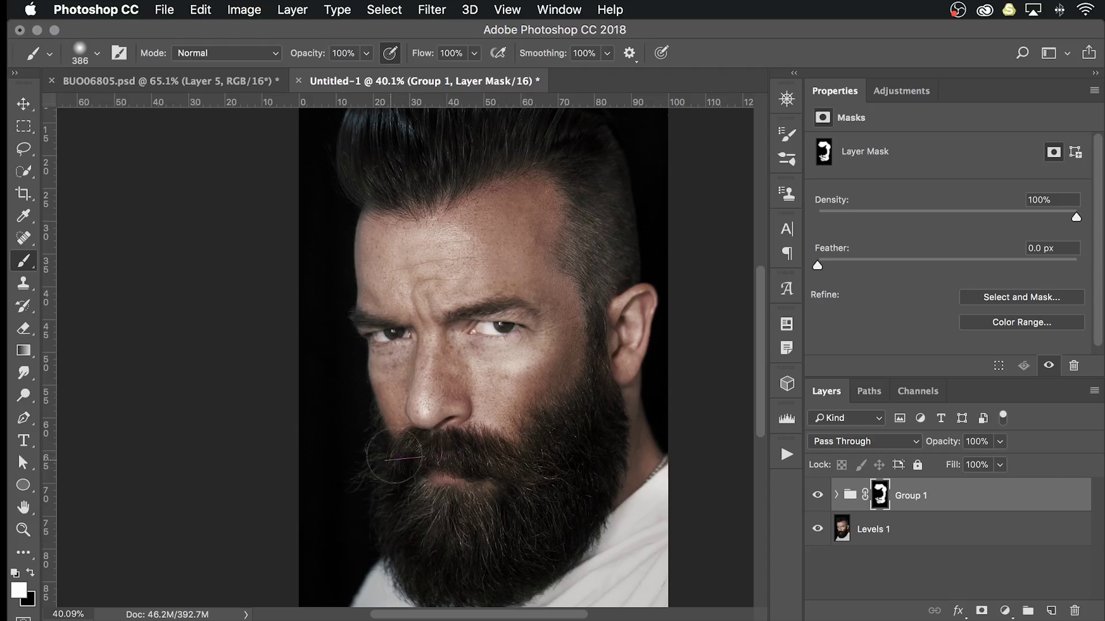
Paint white on the group mask over both eyes and eyebrows, reducing the brush to about 169 pixels for close work.
{"action": "mouse_move", "coordinate": [504, 339]}
{"action": "left_mouse_down"}
{"action": "mouse_move", "coordinate": [489, 324]}
{"action": "mouse_move", "coordinate": [585, 321]}
{"action": "mouse_move", "coordinate": [574, 321]}
{"action": "left_mouse_up"}
{"action": "left_click_drag", "start_coordinate": [496, 279], "coordinate": [462, 282]}
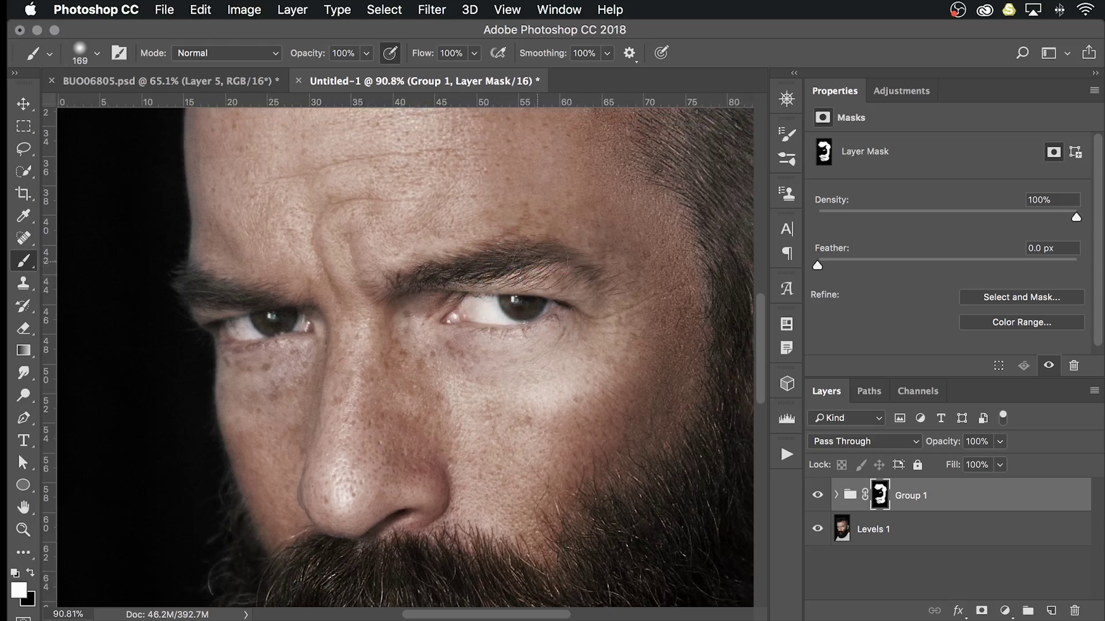
{"action": "mouse_move", "coordinate": [619, 297]}
{"action": "left_mouse_down"}
{"action": "mouse_move", "coordinate": [596, 281]}
{"action": "mouse_move", "coordinate": [507, 289]}
{"action": "mouse_move", "coordinate": [506, 312]}
{"action": "mouse_move", "coordinate": [564, 321]}
{"action": "left_mouse_up"}
{"action": "mouse_move", "coordinate": [279, 324]}
{"action": "left_mouse_down"}
{"action": "mouse_move", "coordinate": [248, 328]}
{"action": "mouse_move", "coordinate": [295, 320]}
{"action": "mouse_move", "coordinate": [250, 335]}
{"action": "mouse_move", "coordinate": [218, 325]}
{"action": "mouse_move", "coordinate": [266, 302]}
{"action": "mouse_move", "coordinate": [183, 284]}
{"action": "left_mouse_up"}
Paint black on the group mask around the eyes and brows to remove sharpening from the surrounding skin.
{"action": "key", "text": "x"}
{"action": "left_click_drag", "start_coordinate": [245, 332], "coordinate": [224, 329]}
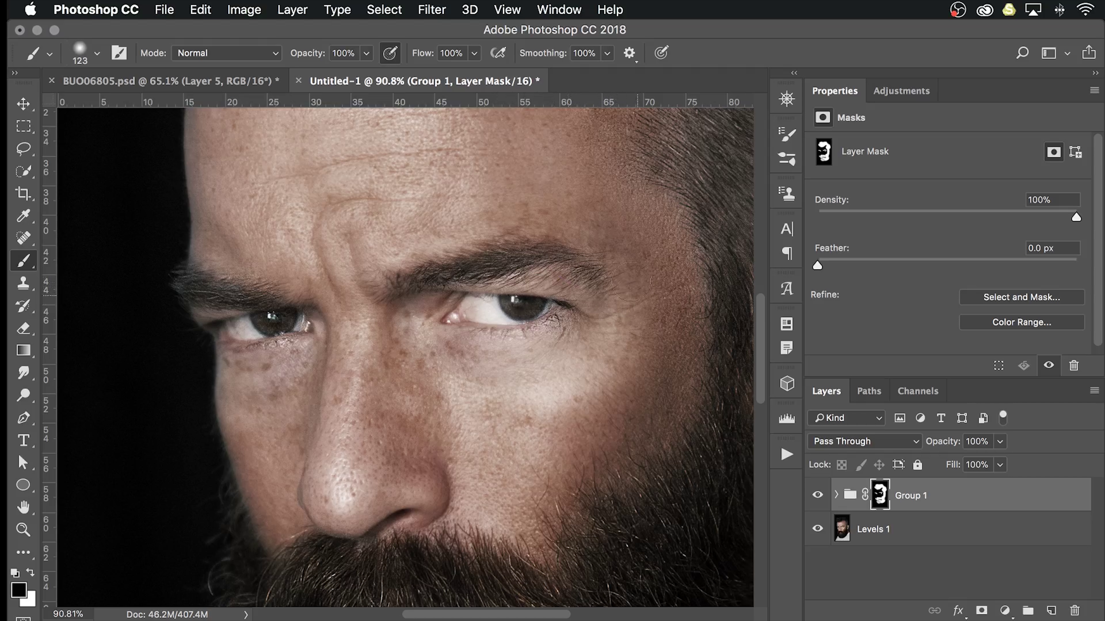
{"action": "left_click_drag", "start_coordinate": [210, 296], "coordinate": [261, 296]}
{"action": "key", "text": "super+space"}
{"action": "mouse_move", "coordinate": [566, 326]}
{"action": "left_mouse_down"}
{"action": "mouse_move", "coordinate": [545, 341]}
{"action": "mouse_move", "coordinate": [566, 379]}
{"action": "mouse_move", "coordinate": [575, 354]}
{"action": "left_mouse_up"}
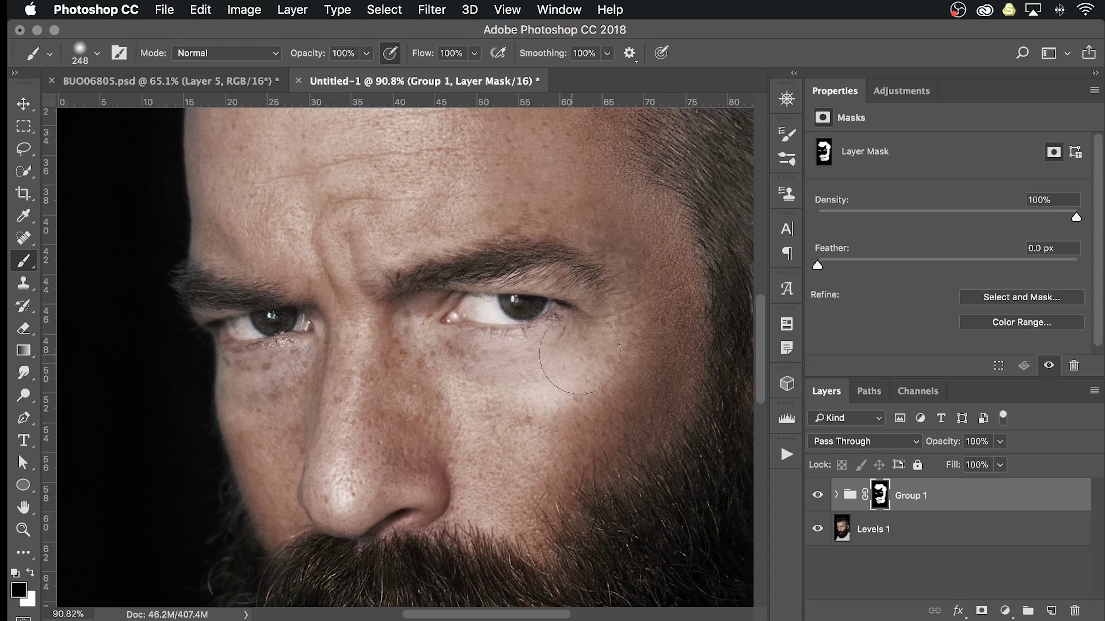
Paint black on the group mask over the temple and forehead skin with a 248-pixel brush.
{"action": "scroll", "coordinate": [567, 388], "scroll_direction": "down", "scroll_amount": 2}
{"action": "scroll", "coordinate": [567, 387], "scroll_direction": "right", "scroll_amount": 3}
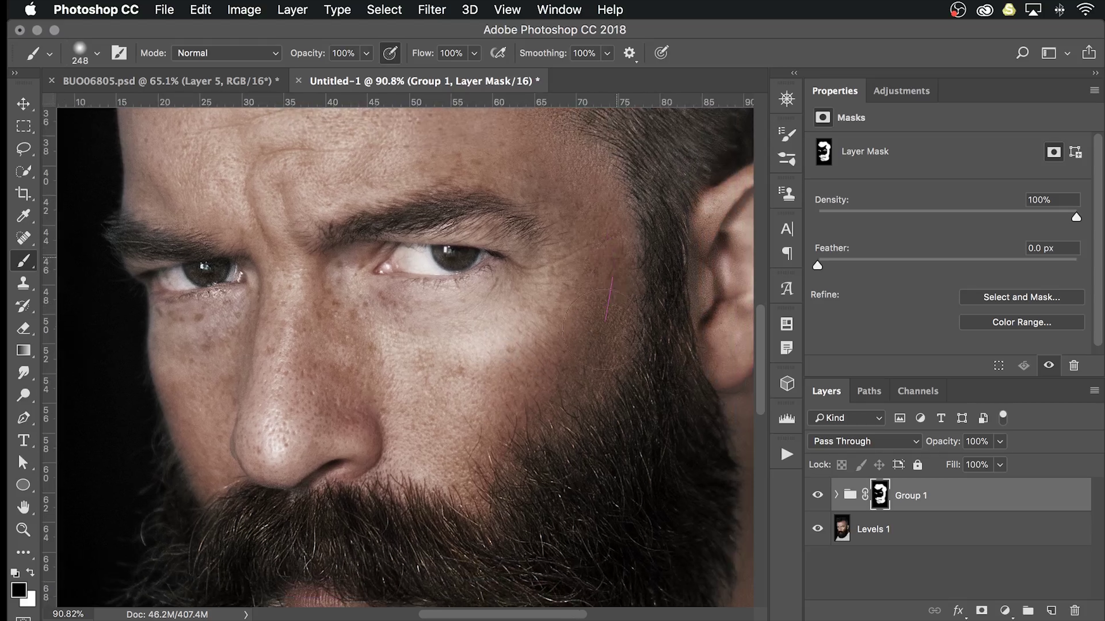
{"action": "scroll", "coordinate": [605, 294], "scroll_direction": "up", "scroll_amount": 4}
{"action": "scroll", "coordinate": [608, 373], "scroll_direction": "left", "scroll_amount": 1}
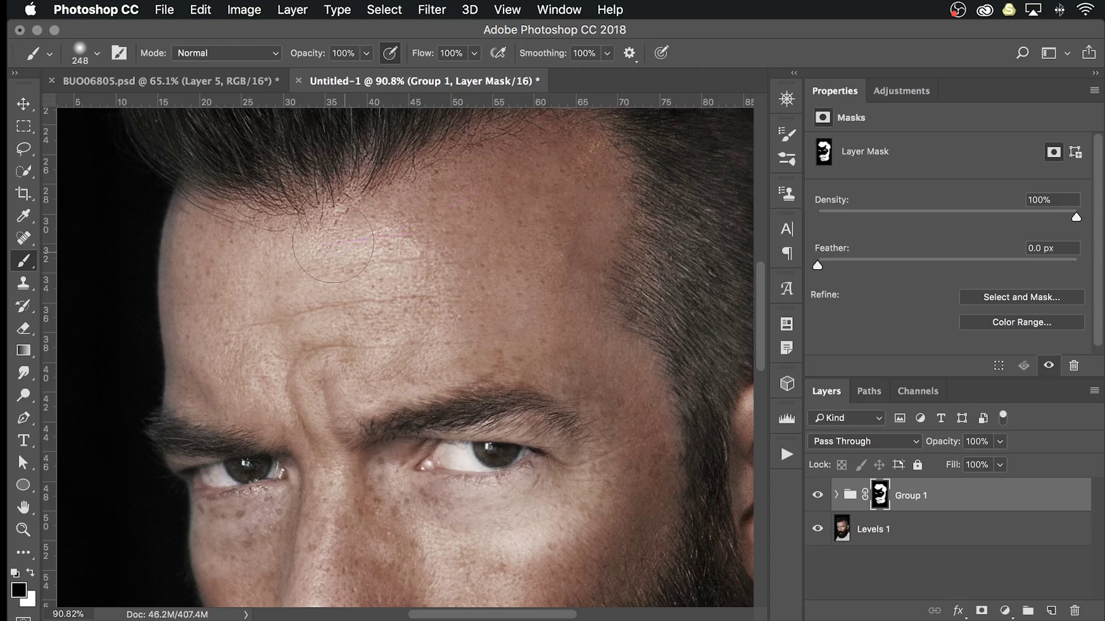
{"action": "left_click_drag", "start_coordinate": [431, 227], "coordinate": [421, 209]}
{"action": "scroll", "coordinate": [537, 420], "scroll_direction": "down", "scroll_amount": 8}
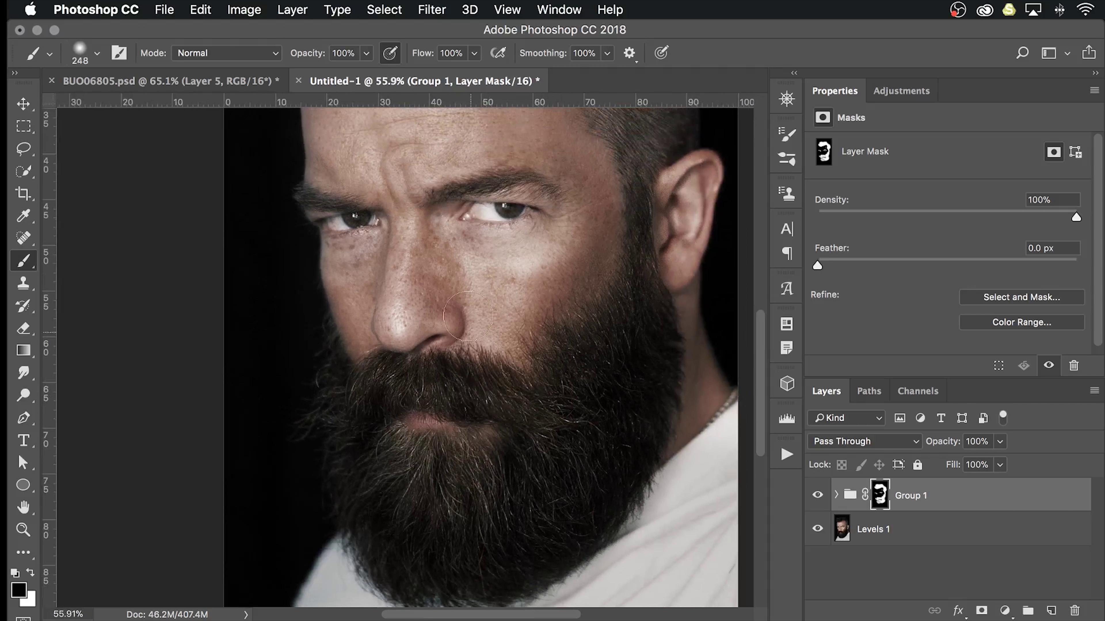
Expand Group 1 and enlarge the layer list to show more of its sharpening layers.
{"action": "left_click_drag", "start_coordinate": [544, 411], "coordinate": [493, 432]}
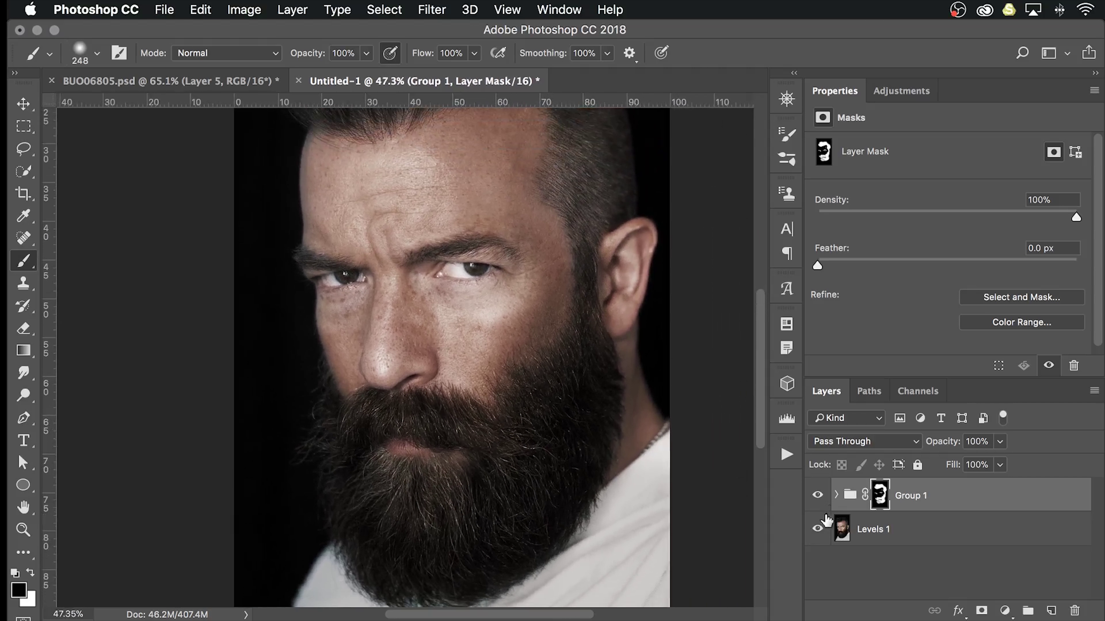
{"action": "left_click", "coordinate": [836, 495]}
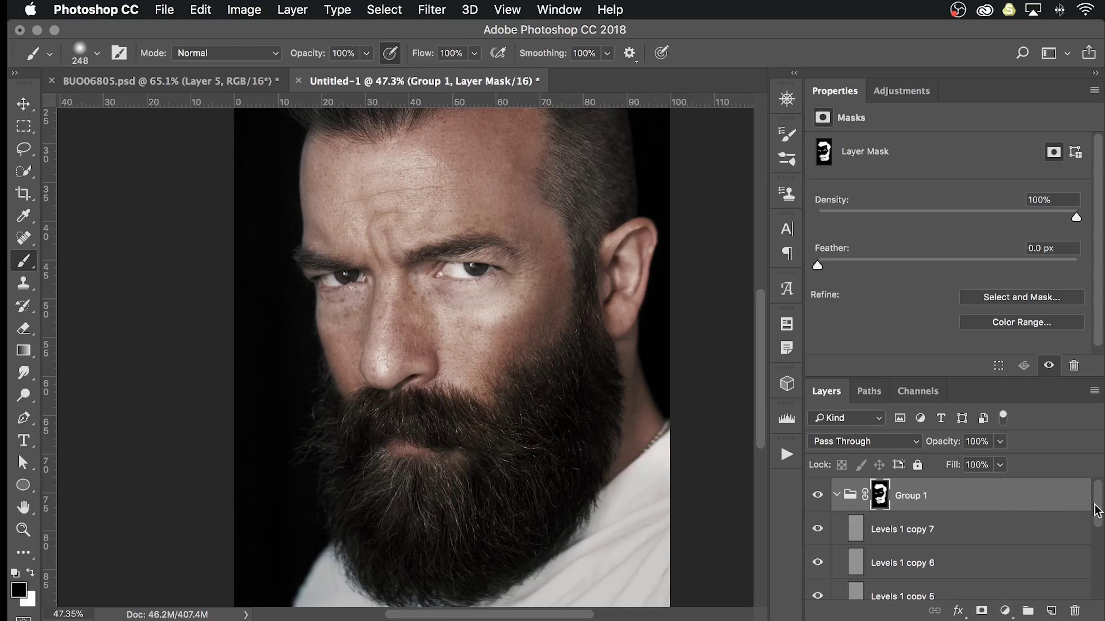
{"action": "scroll", "coordinate": [877, 530], "scroll_direction": "down", "scroll_amount": 1}
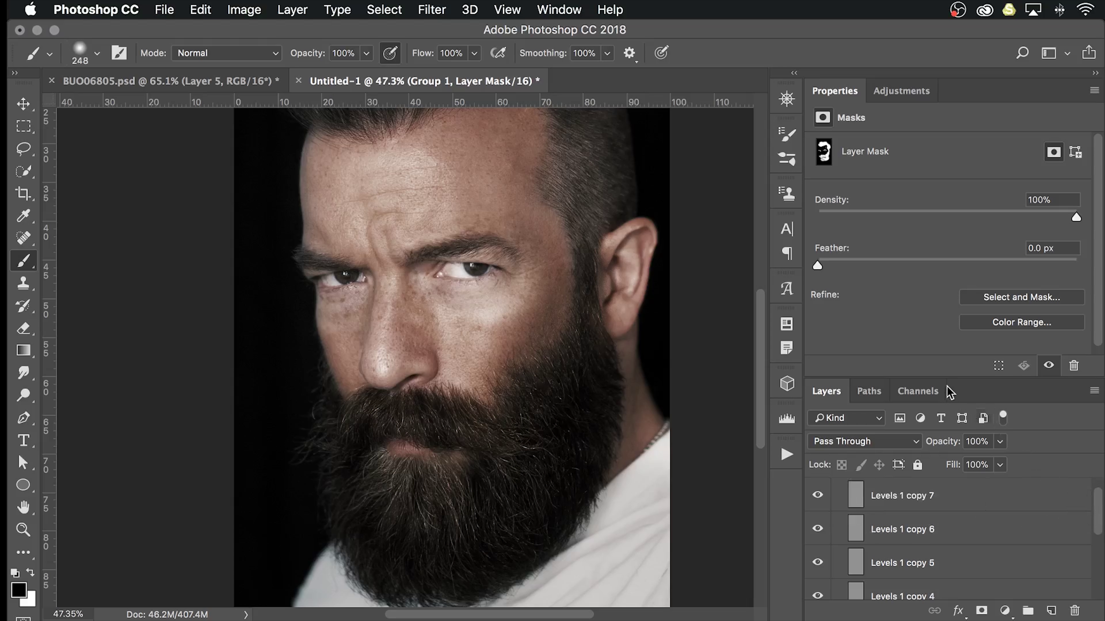
{"action": "left_click_drag", "start_coordinate": [927, 378], "coordinate": [901, 300]}
{"action": "left_click_drag", "start_coordinate": [1098, 433], "coordinate": [1102, 414]}
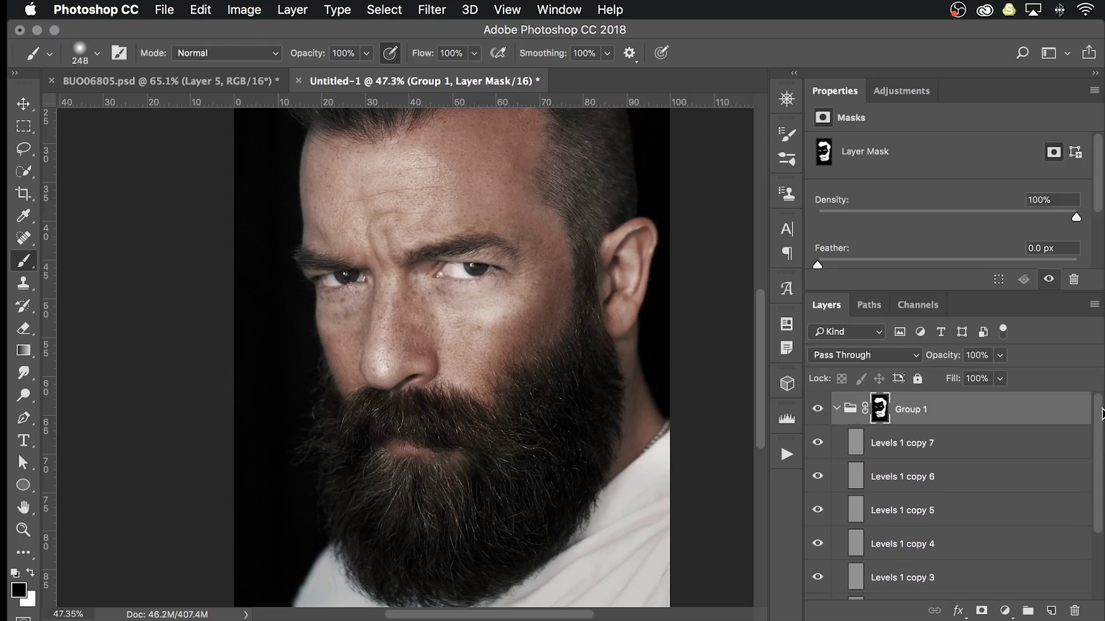
Check the sharpening with Levels 1 copy 6 and copy 7 hidden, restore both, and duplicate two sharpening layers inside Group 1.
{"action": "left_click", "coordinate": [872, 455]}
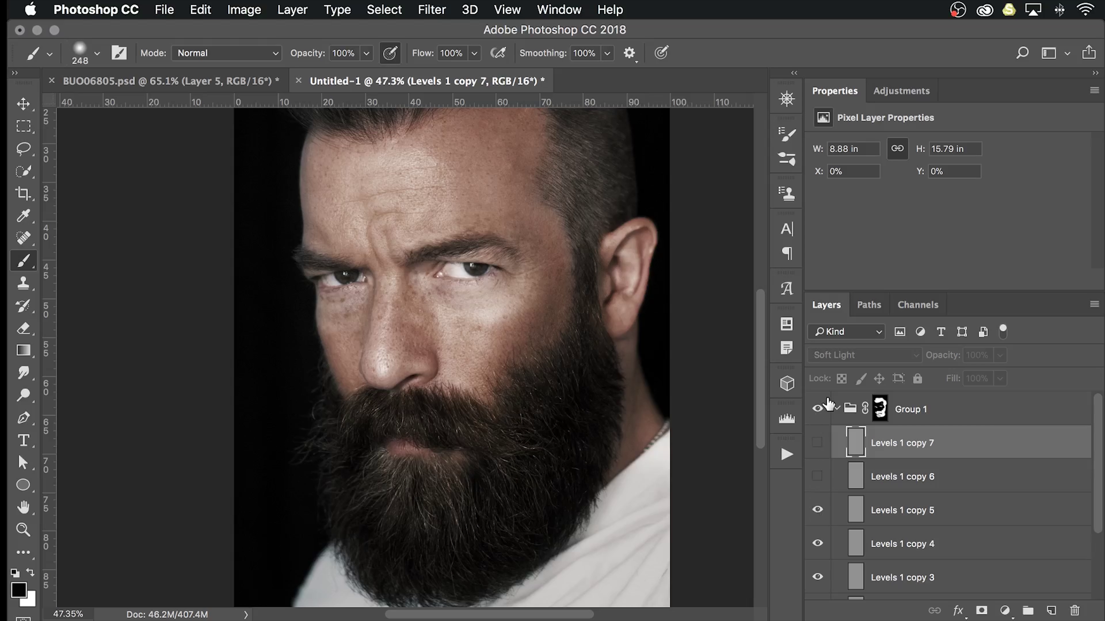
{"action": "left_click", "coordinate": [818, 409]}
{"action": "left_click", "coordinate": [818, 410]}
{"action": "left_click", "coordinate": [817, 476]}
{"action": "left_click", "coordinate": [818, 443]}
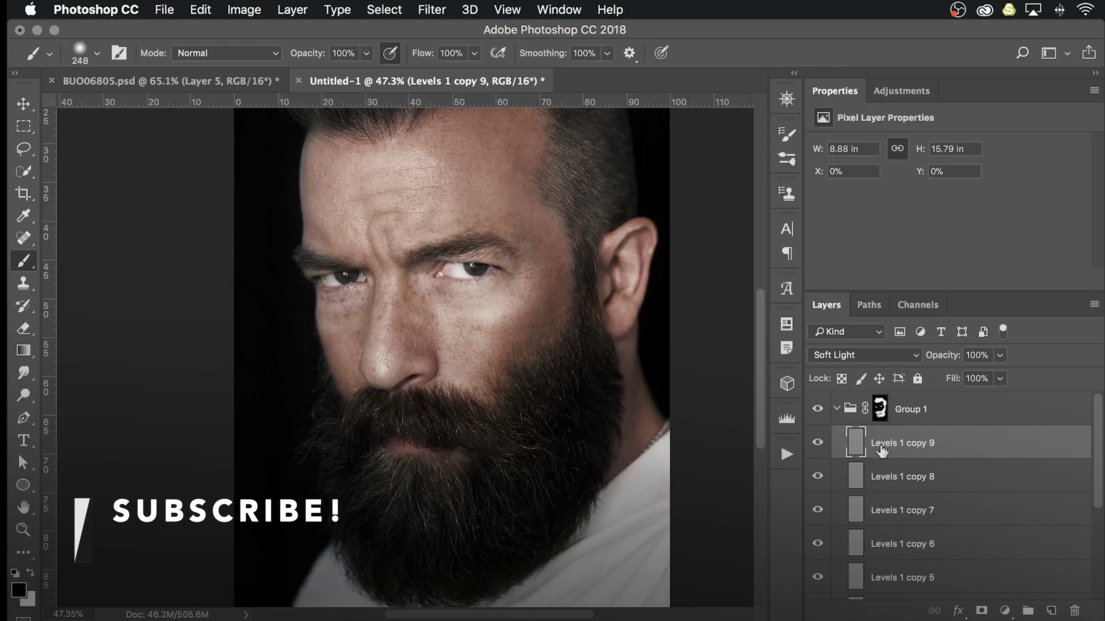
Toggle the visibility of the uppermost sharpening layers to compare sharpening strength, and collapse Group 1.
{"action": "left_click", "coordinate": [817, 444]}
{"action": "left_click", "coordinate": [818, 476]}
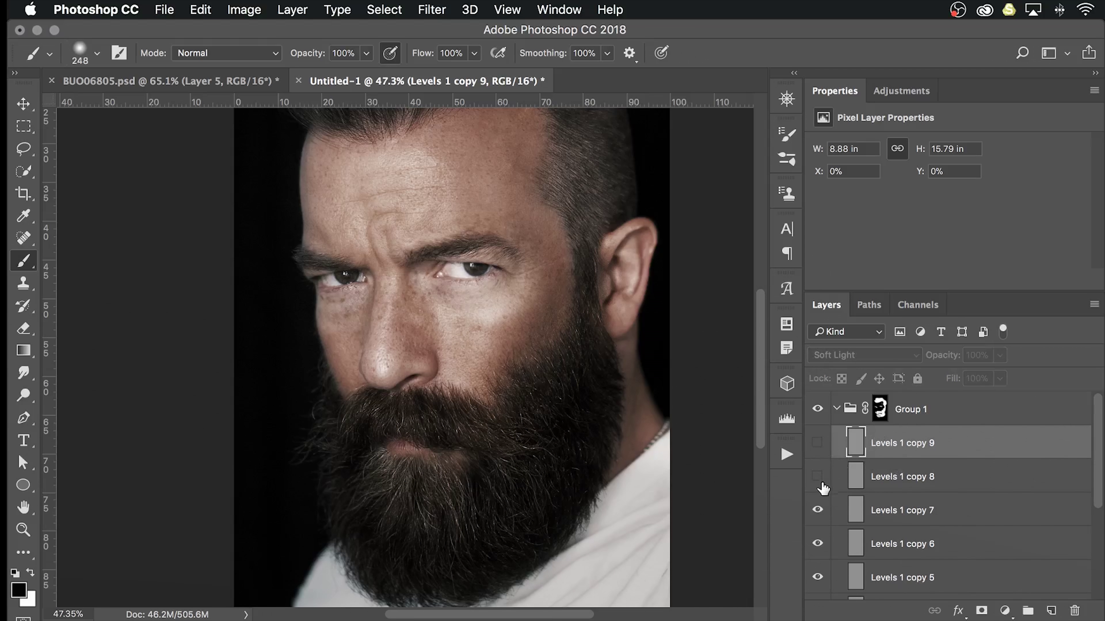
{"action": "left_click", "coordinate": [818, 511]}
{"action": "left_click", "coordinate": [836, 409]}
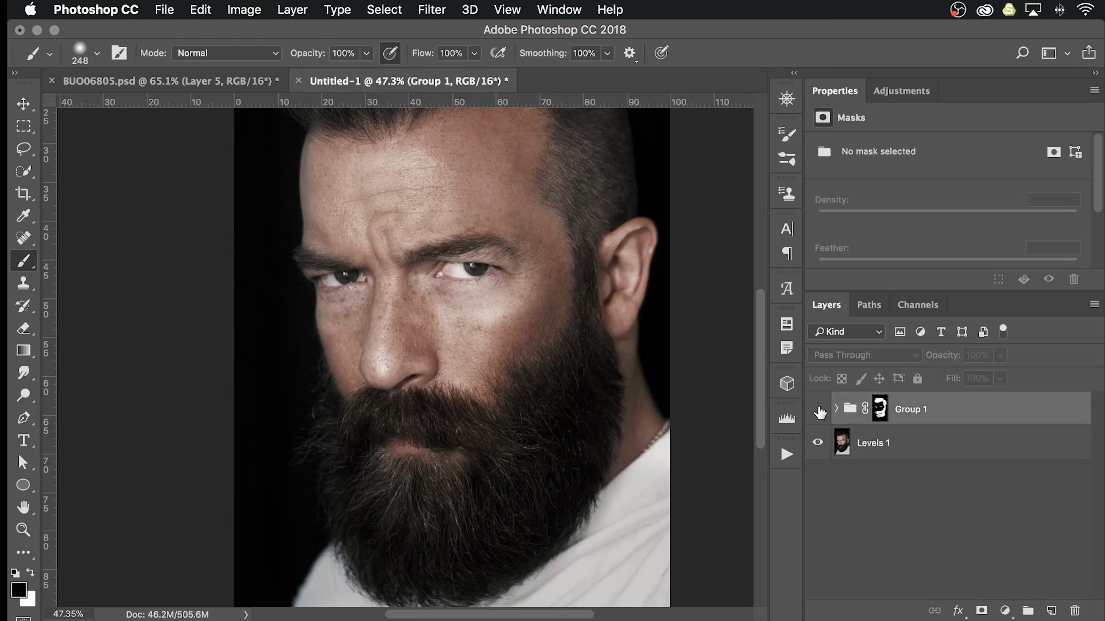
Compare the portrait with and without Group 1's sharpening, both close up and as a whole image.
{"action": "left_click_drag", "start_coordinate": [537, 411], "coordinate": [504, 398]}
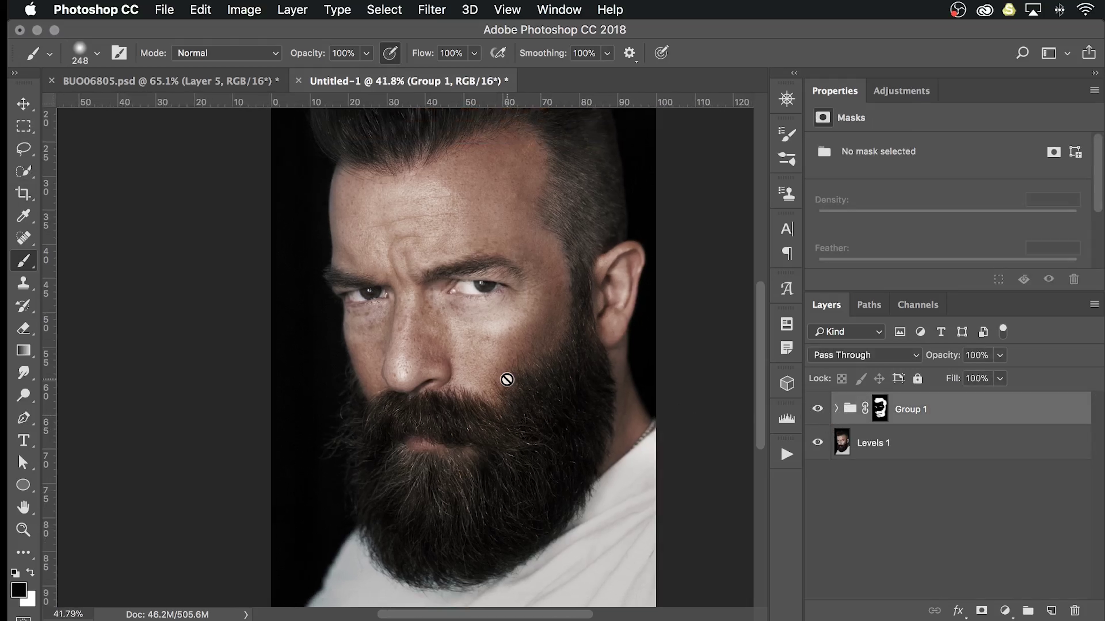
{"action": "key", "text": "super+0"}
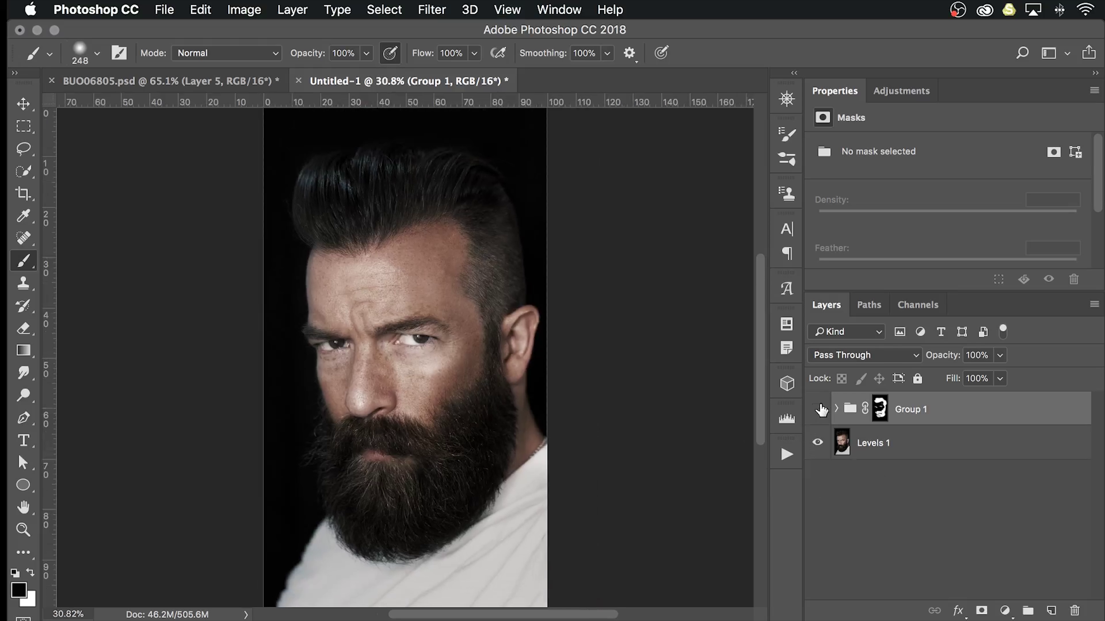
{"action": "left_click_drag", "start_coordinate": [435, 421], "coordinate": [443, 414]}
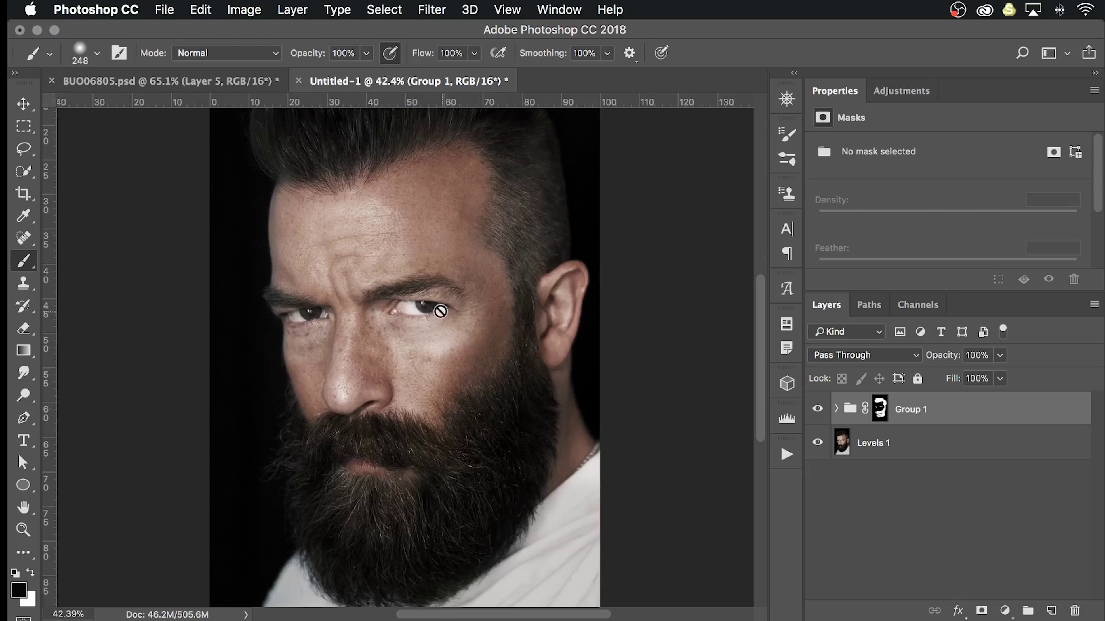
{"action": "left_click_drag", "start_coordinate": [486, 439], "coordinate": [463, 440]}
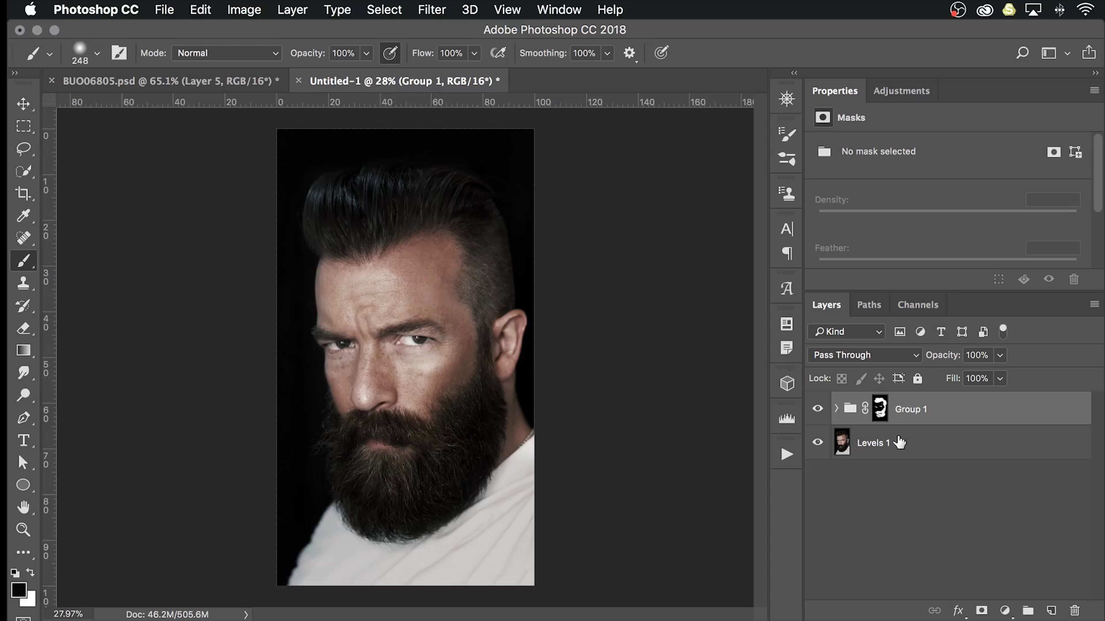
Inspect Group 1's layer mask on its own, return to the full-colour portrait, and deselect all layers.
{"action": "left_click", "coordinate": [881, 411], "text": "alt"}
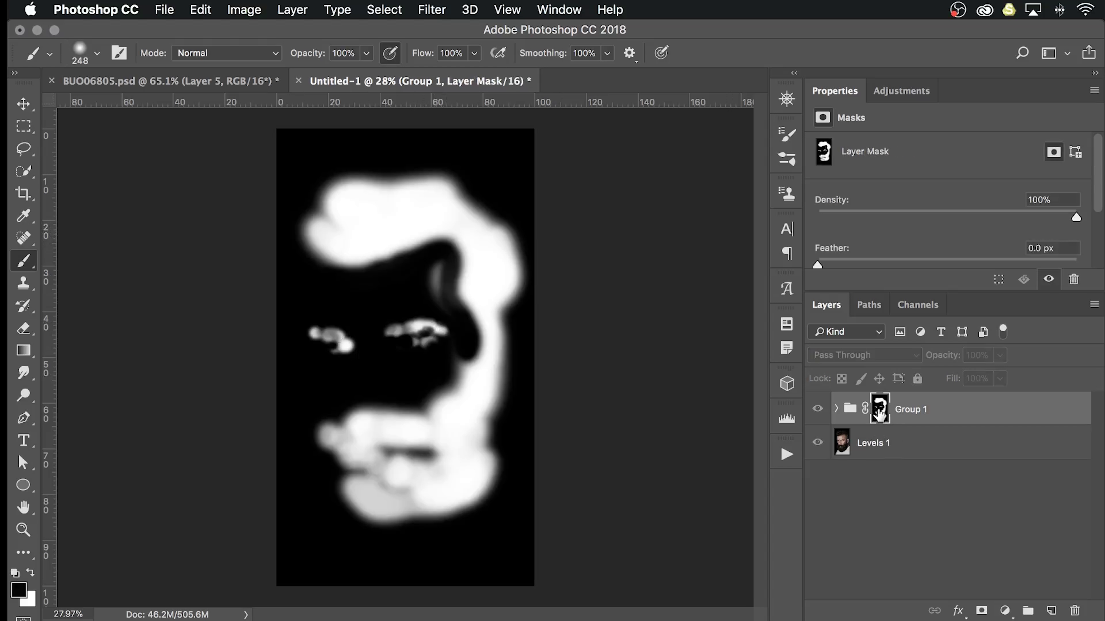
{"action": "left_click", "coordinate": [880, 414], "text": "alt"}
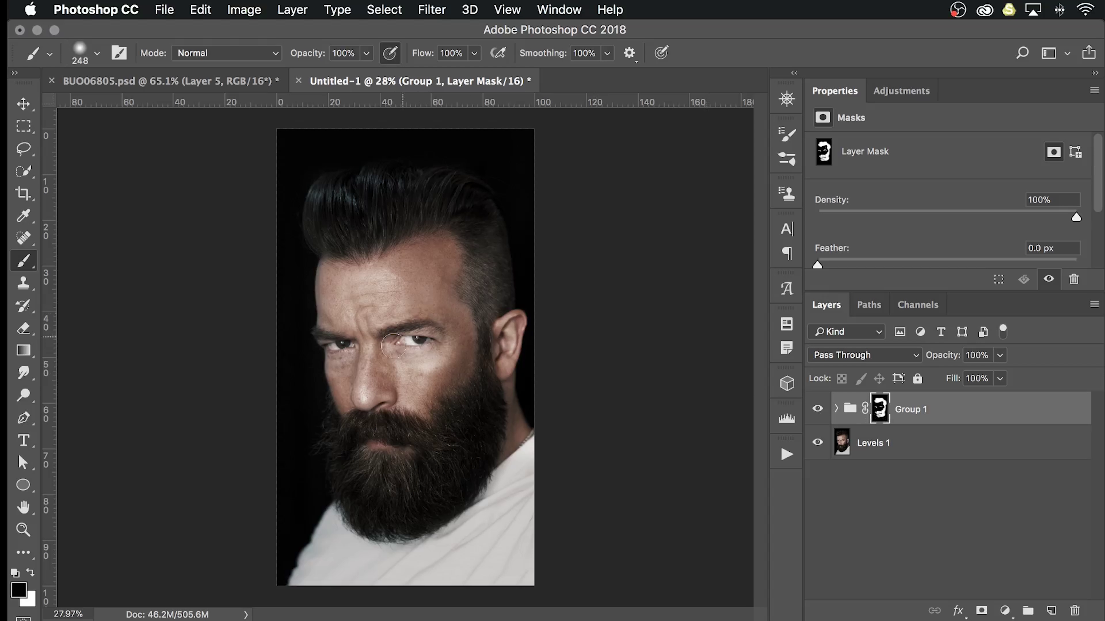
{"action": "mouse_move", "coordinate": [406, 424]}
{"action": "left_mouse_down"}
{"action": "mouse_move", "coordinate": [493, 425]}
{"action": "mouse_move", "coordinate": [450, 424]}
{"action": "left_mouse_up"}
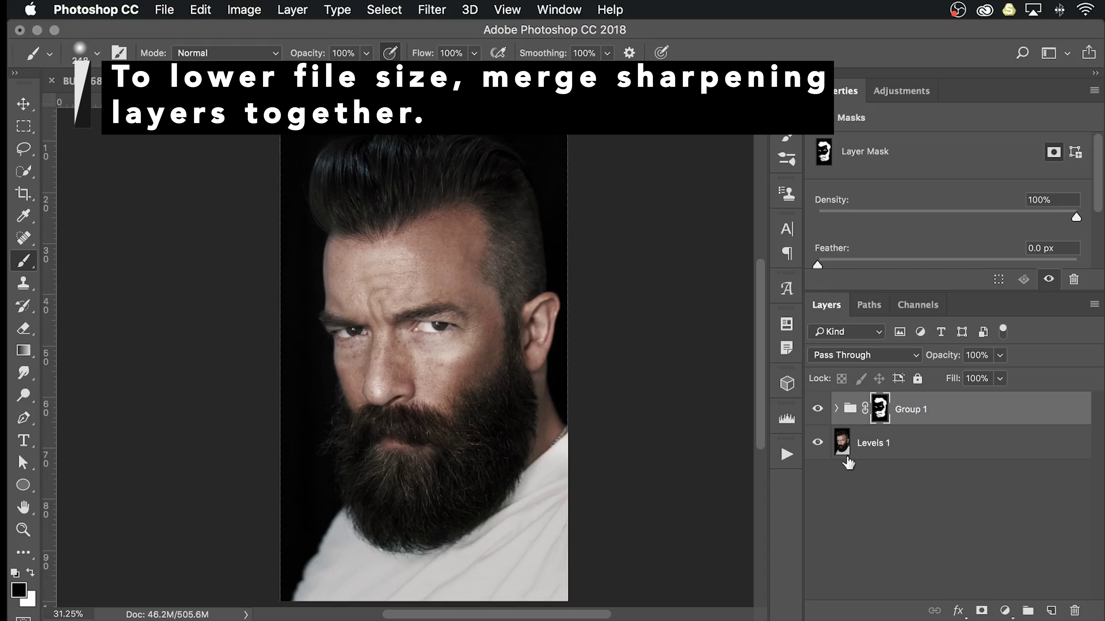
{"action": "left_click", "coordinate": [891, 516]}
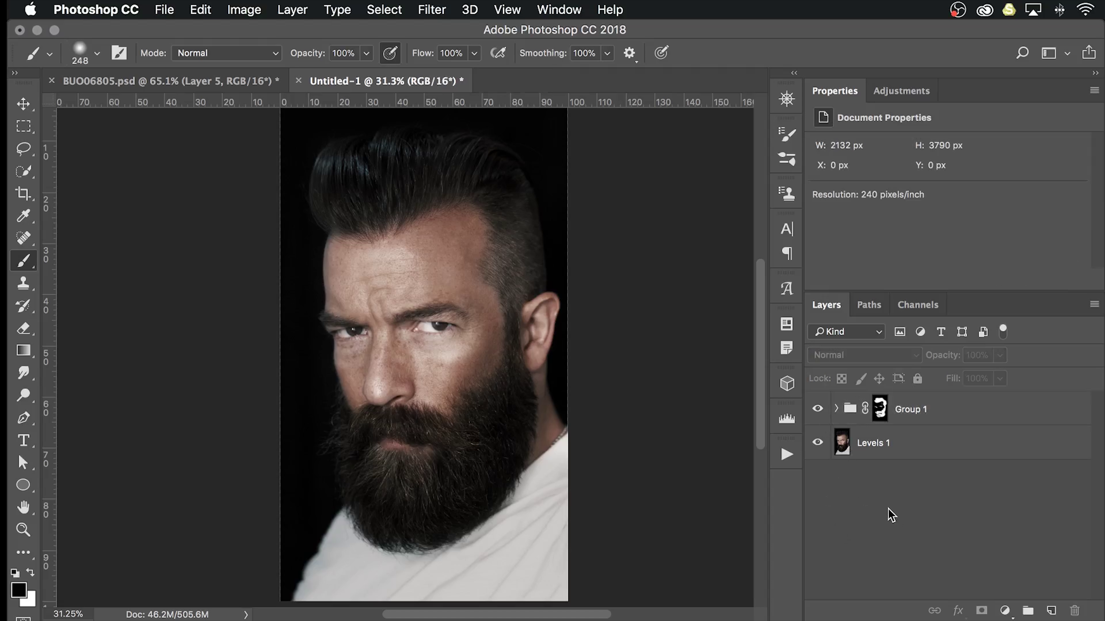